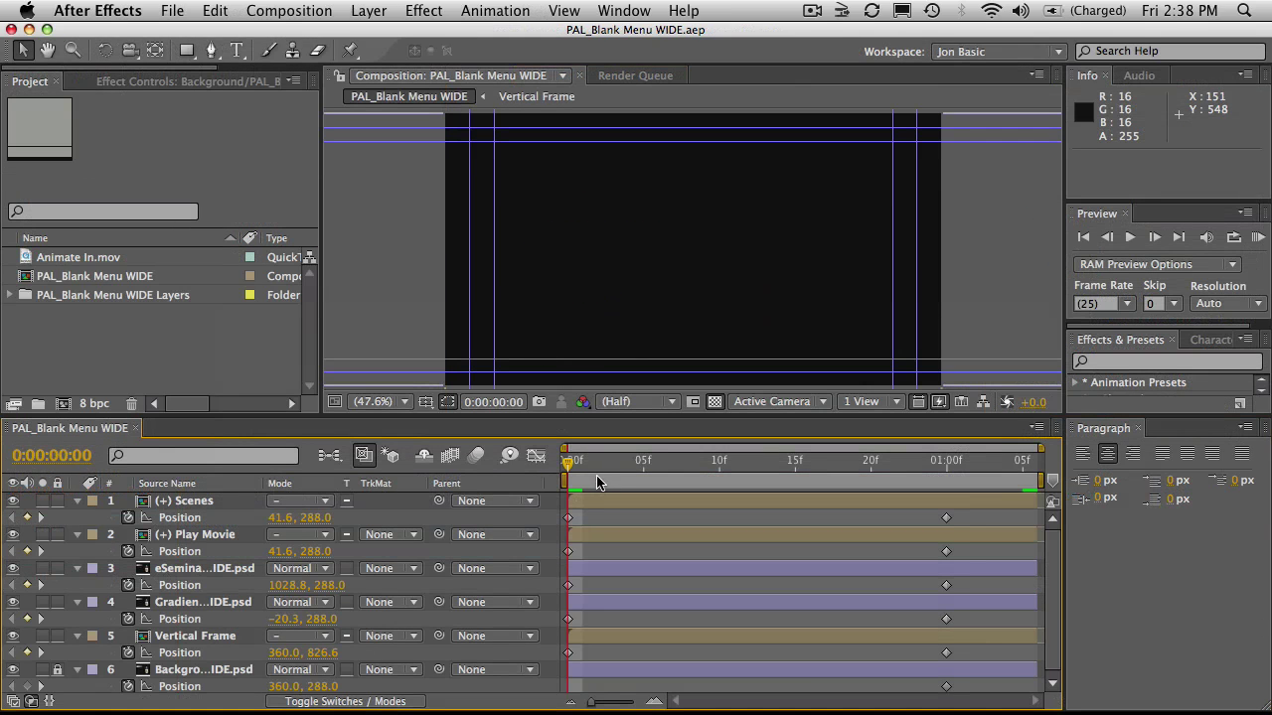
{"action": "left_click", "coordinate": [594, 465]}
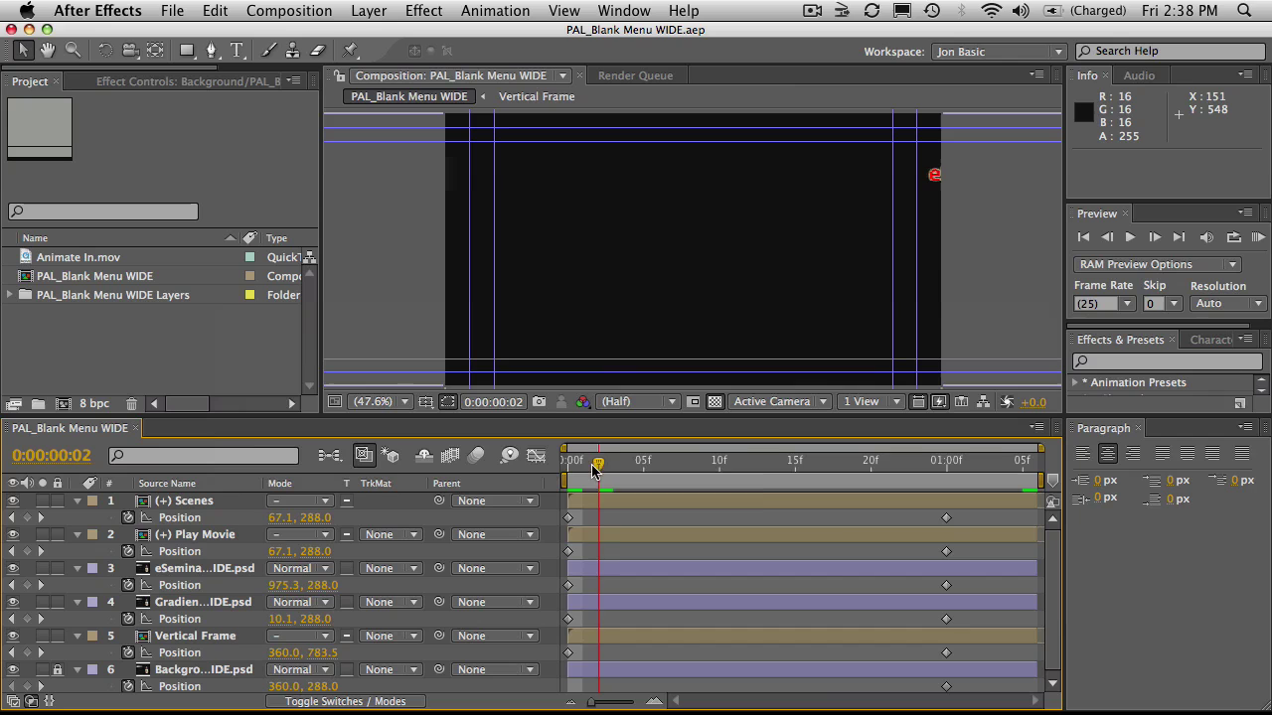
{"action": "left_click_drag", "start_coordinate": [593, 471], "coordinate": [566, 487]}
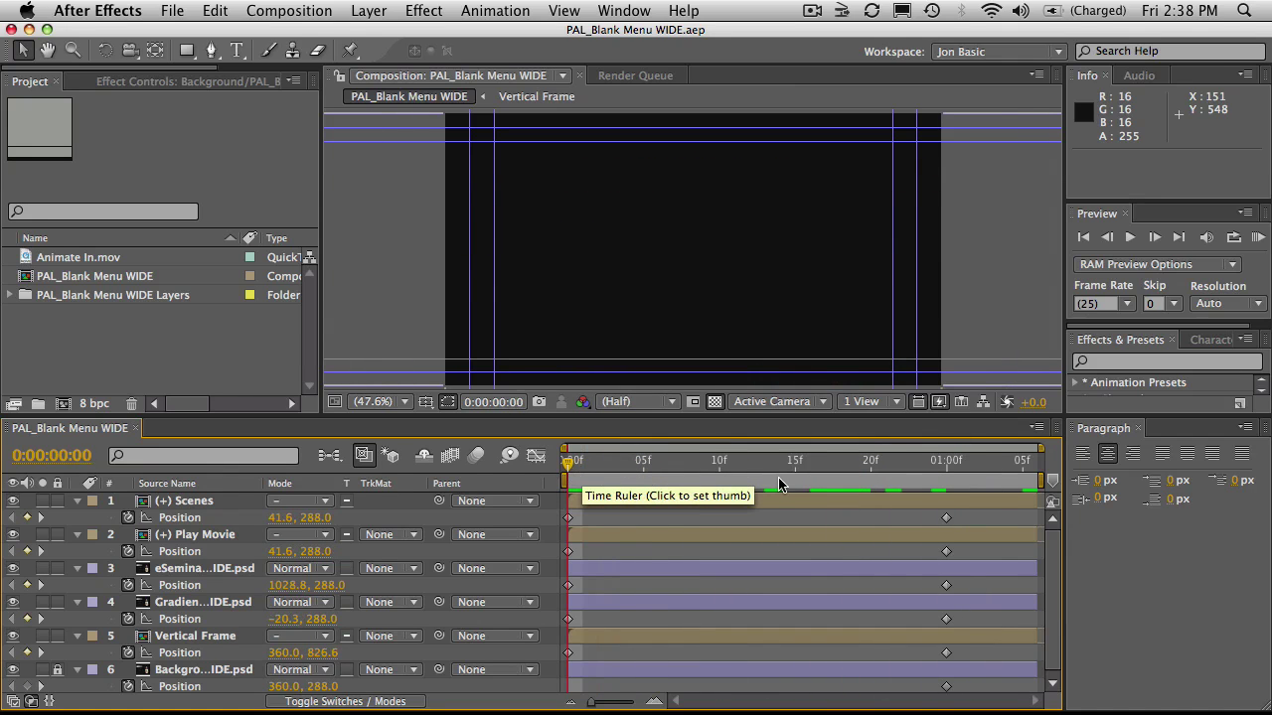
{"action": "left_click", "coordinate": [175, 343]}
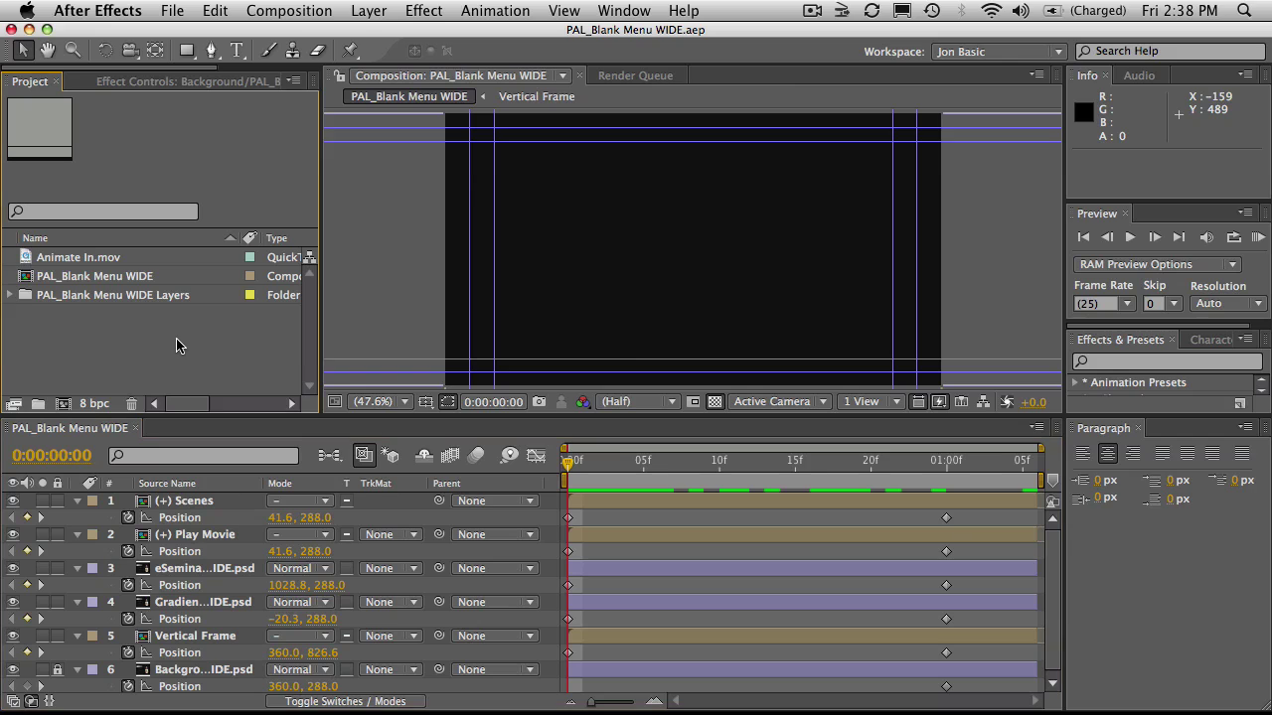
{"action": "left_click", "coordinate": [29, 258]}
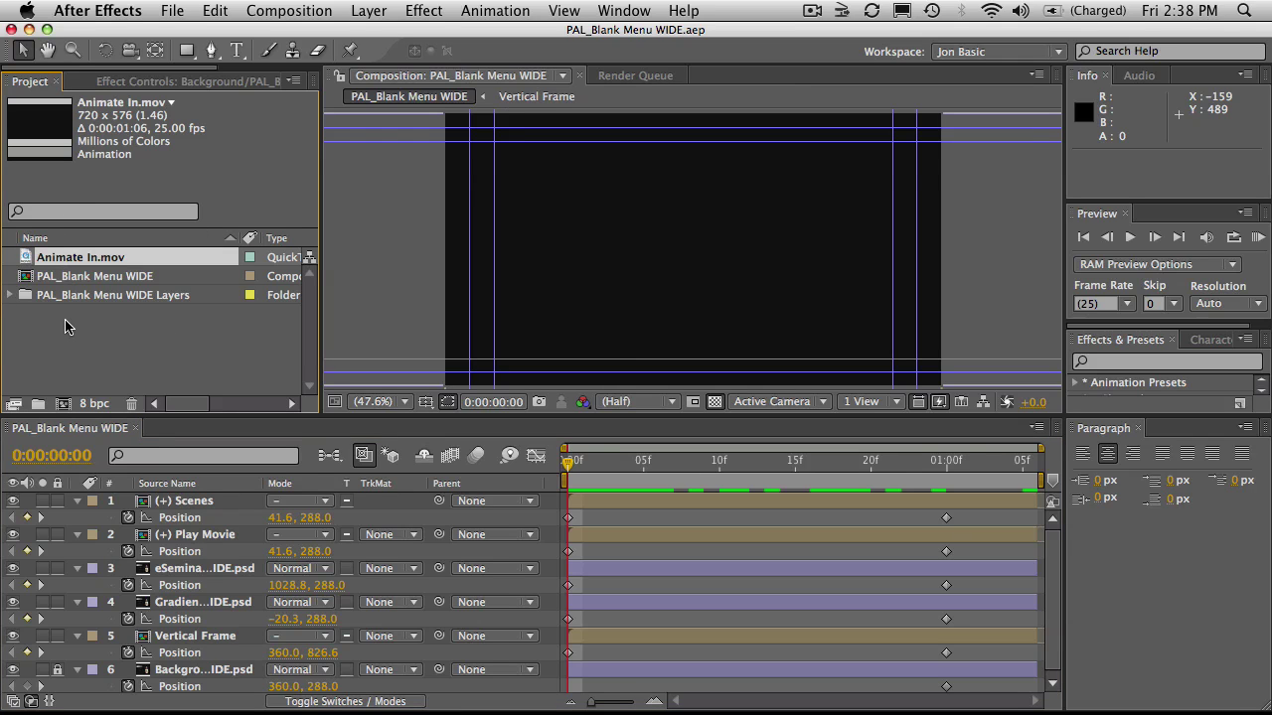
{"action": "left_click", "coordinate": [172, 10]}
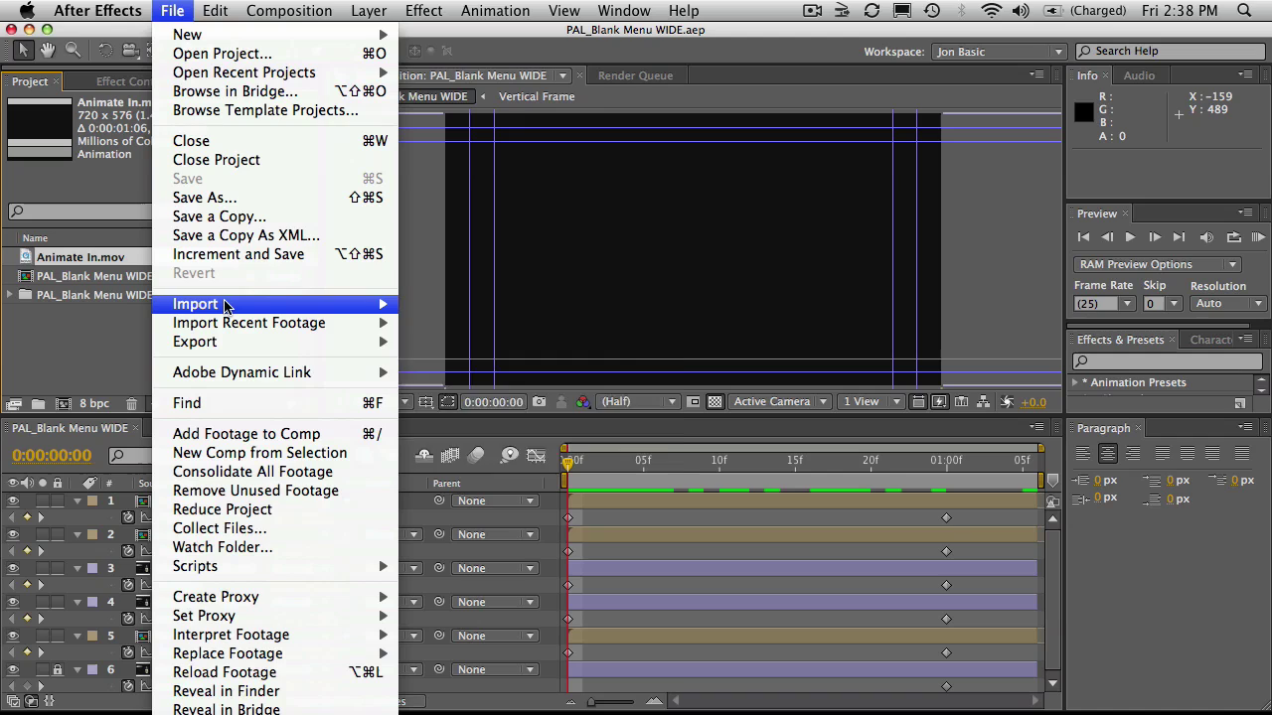
{"action": "mouse_move", "coordinate": [227, 306]}
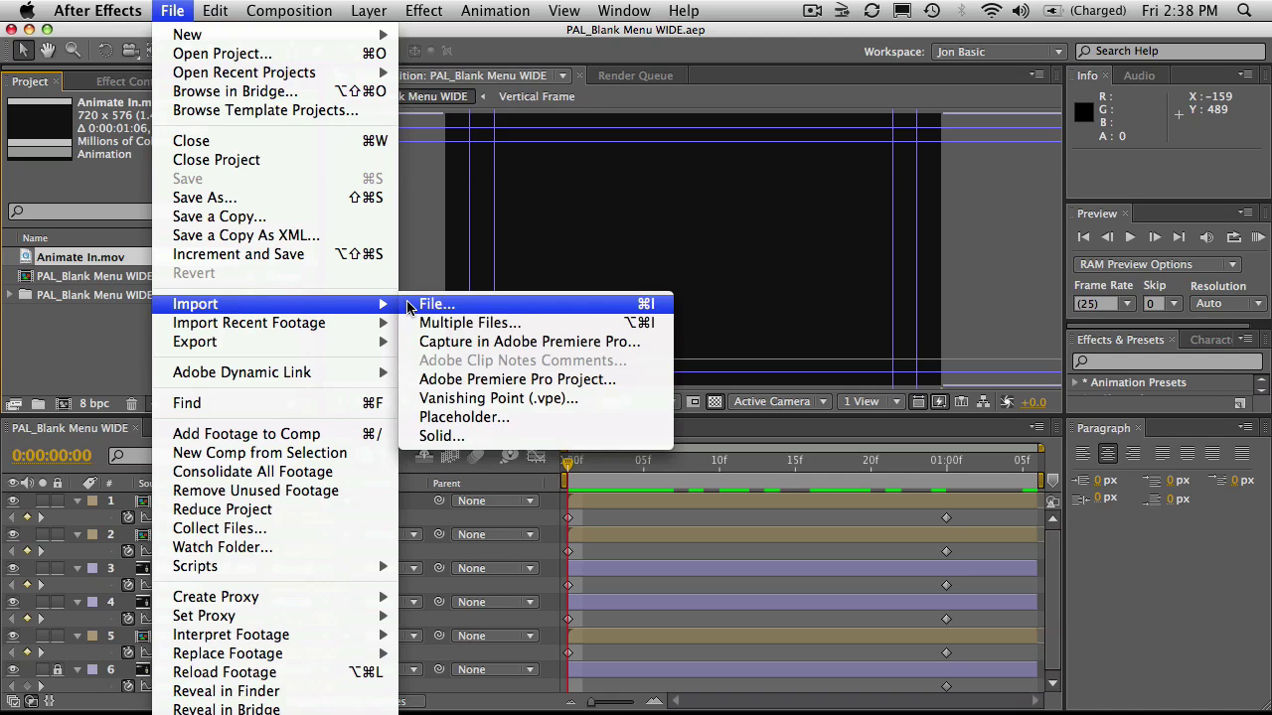
{"action": "left_click", "coordinate": [25, 260]}
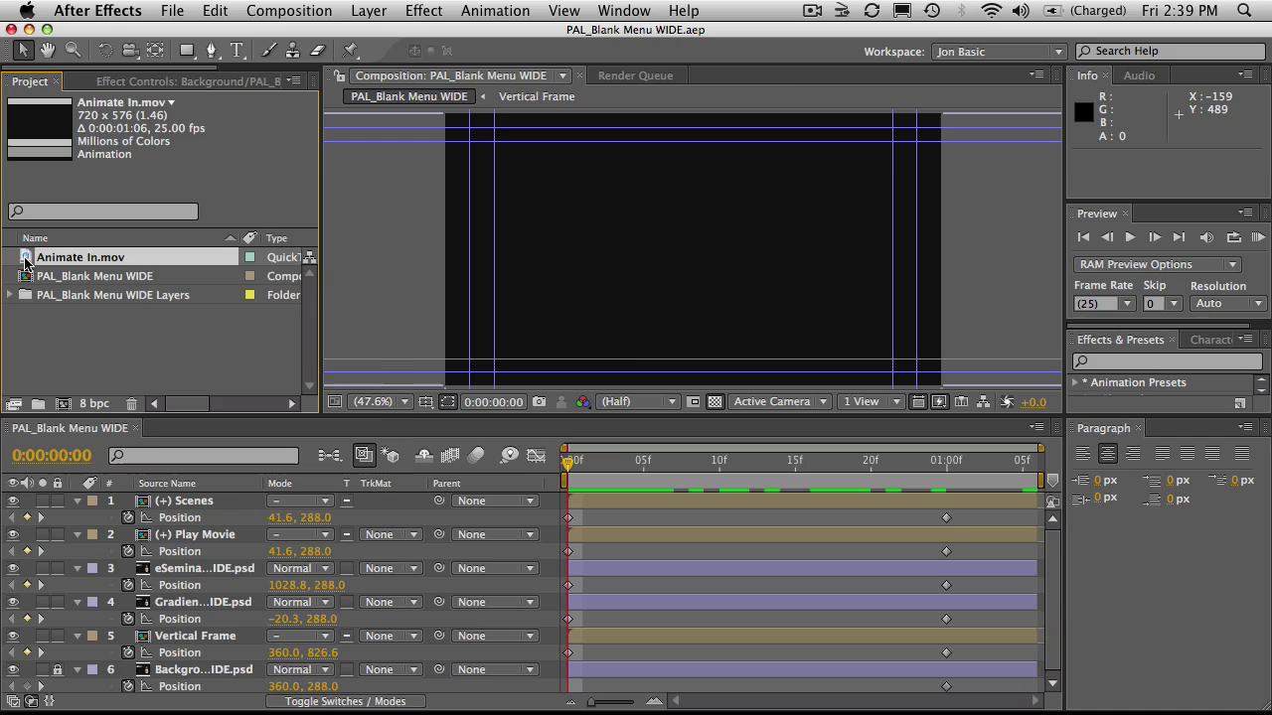
Build a new Animate In composition from Animate In.mov and scrub partway through the title animation
{"action": "left_click_drag", "start_coordinate": [25, 261], "coordinate": [63, 407]}
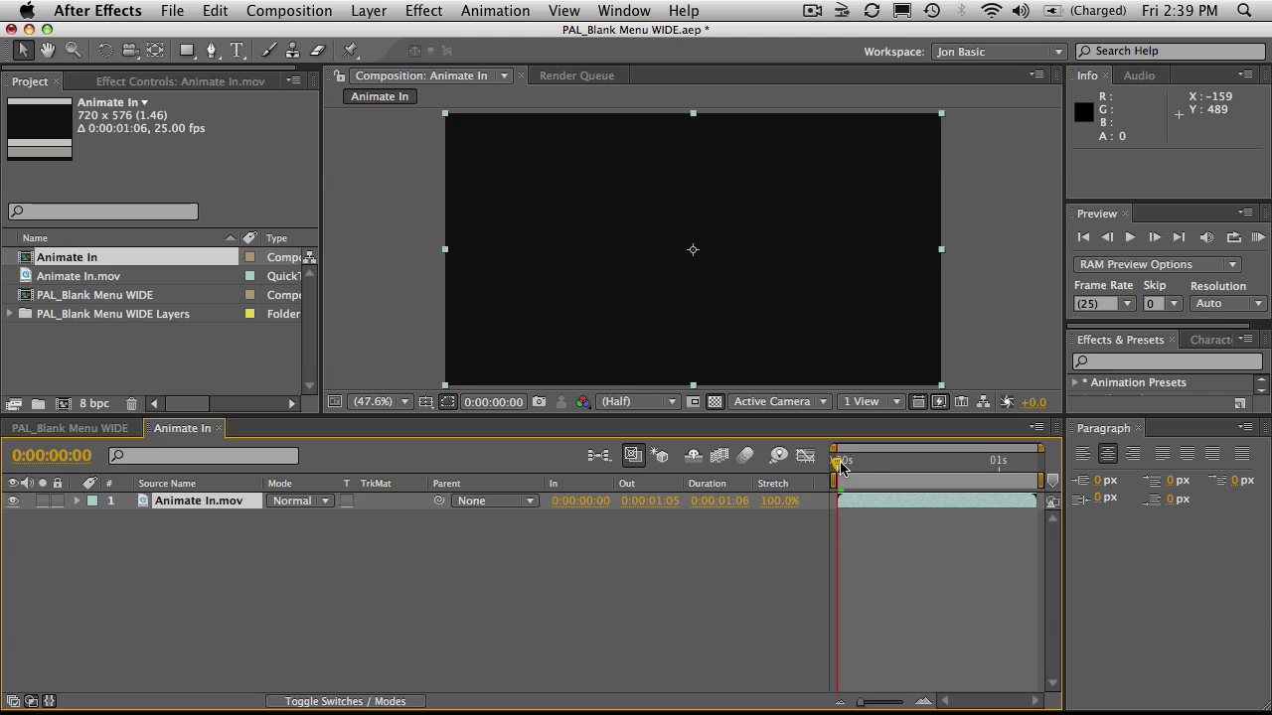
{"action": "mouse_move", "coordinate": [844, 484]}
{"action": "left_mouse_down"}
{"action": "mouse_move", "coordinate": [1043, 489]}
{"action": "mouse_move", "coordinate": [828, 489]}
{"action": "mouse_move", "coordinate": [851, 469]}
{"action": "mouse_move", "coordinate": [1034, 473]}
{"action": "mouse_move", "coordinate": [840, 467]}
{"action": "left_mouse_up"}
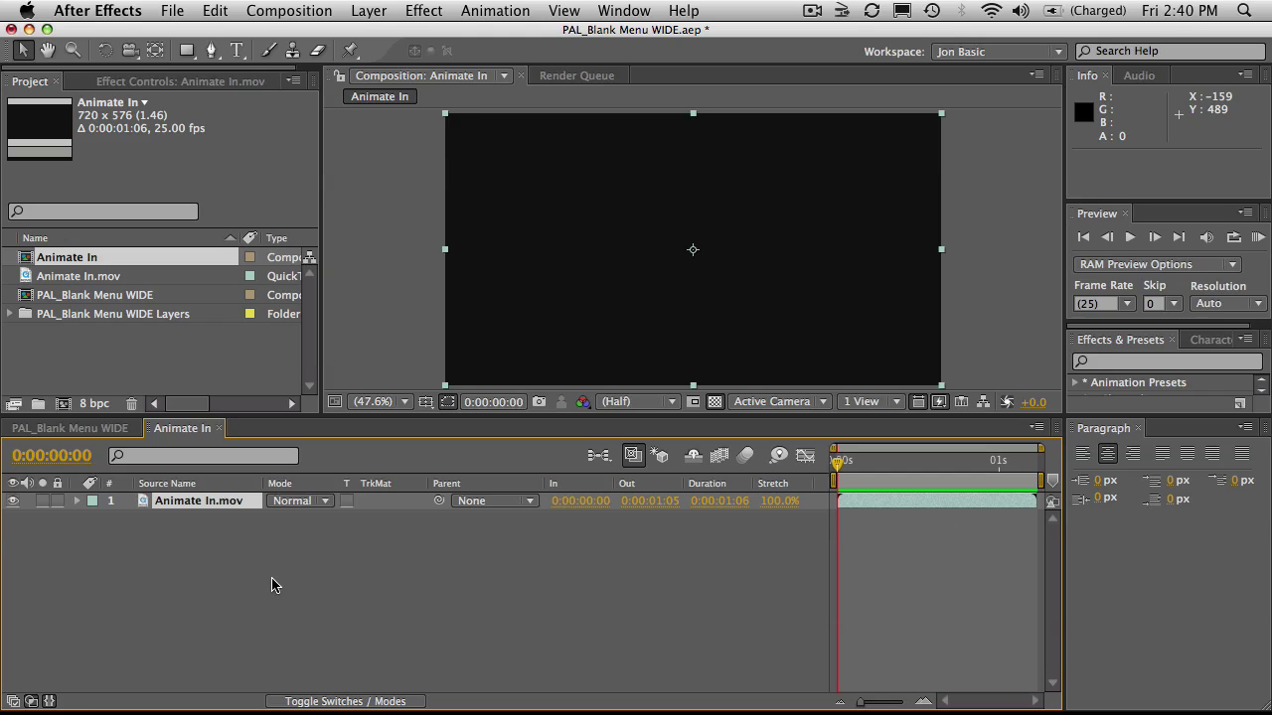
Show the In/Out/Duration/Stretch columns and delay the Animate In.mov layer to start at 0:00:00:16
{"action": "left_click", "coordinate": [49, 702]}
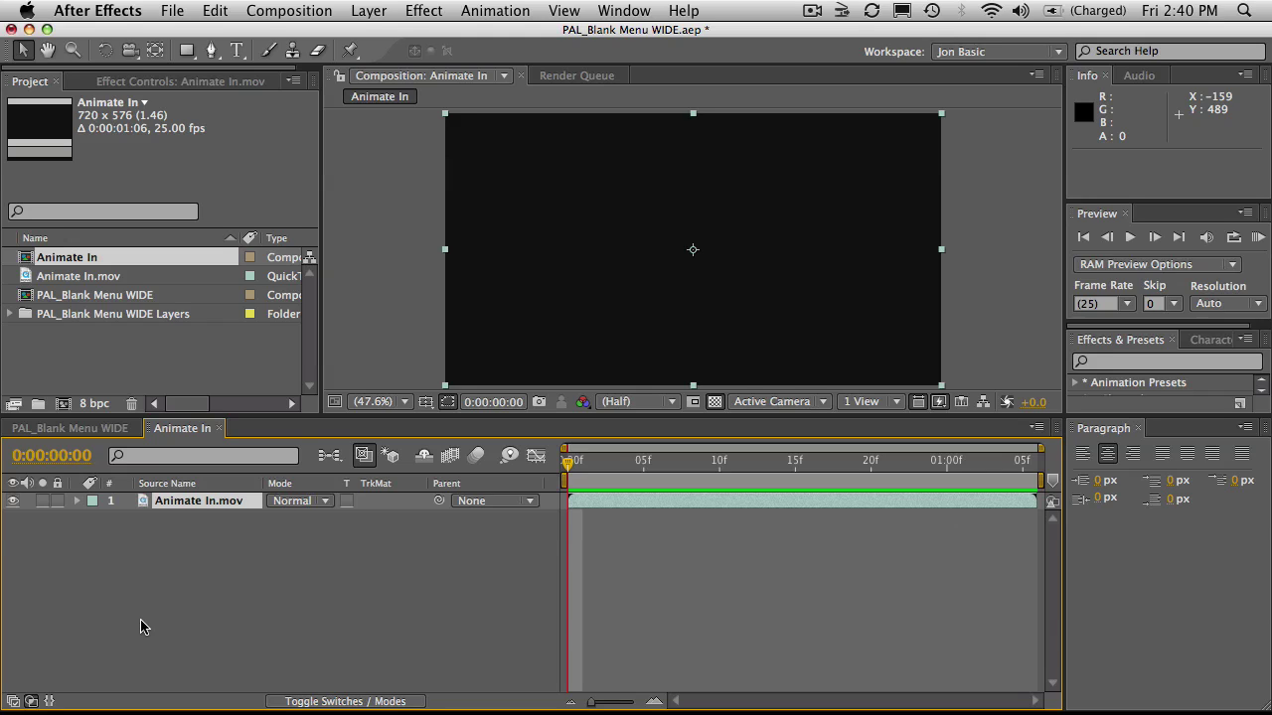
{"action": "left_click", "coordinate": [50, 701]}
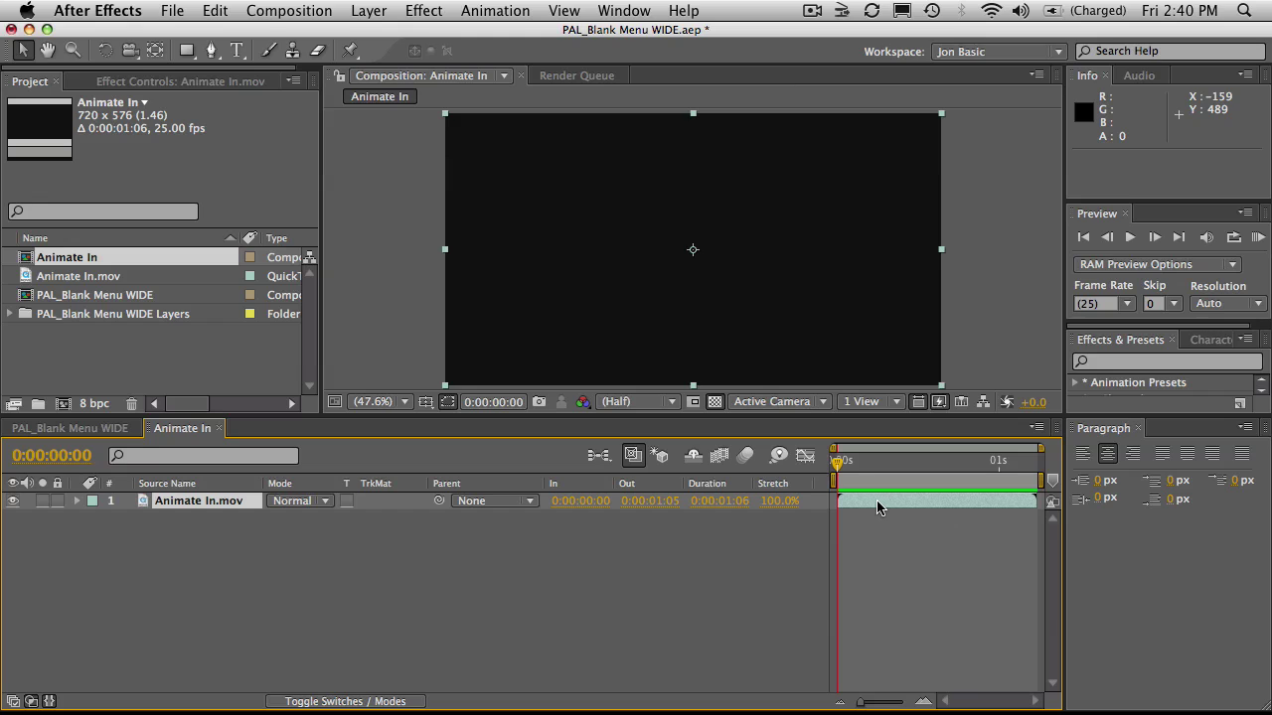
{"action": "left_click_drag", "start_coordinate": [878, 507], "coordinate": [980, 507]}
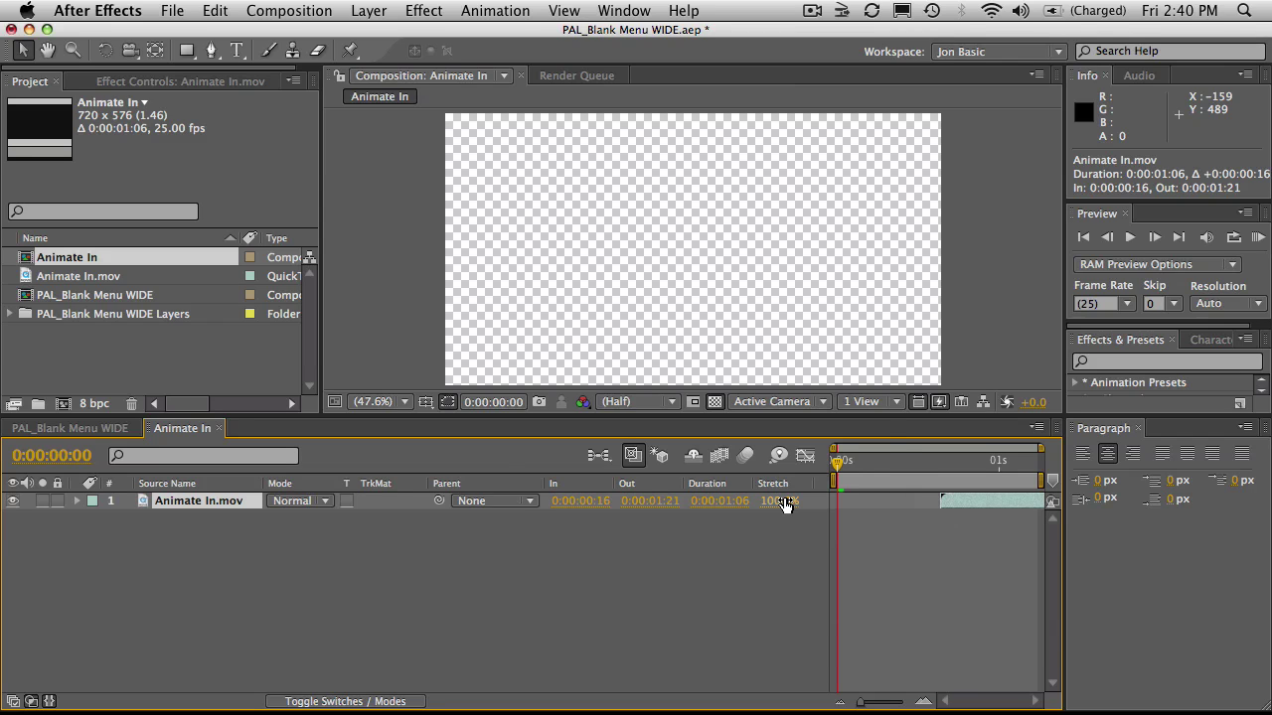
Set the Animate In.mov layer's Stretch Factor to -100% so it plays backwards
{"action": "left_click", "coordinate": [783, 502]}
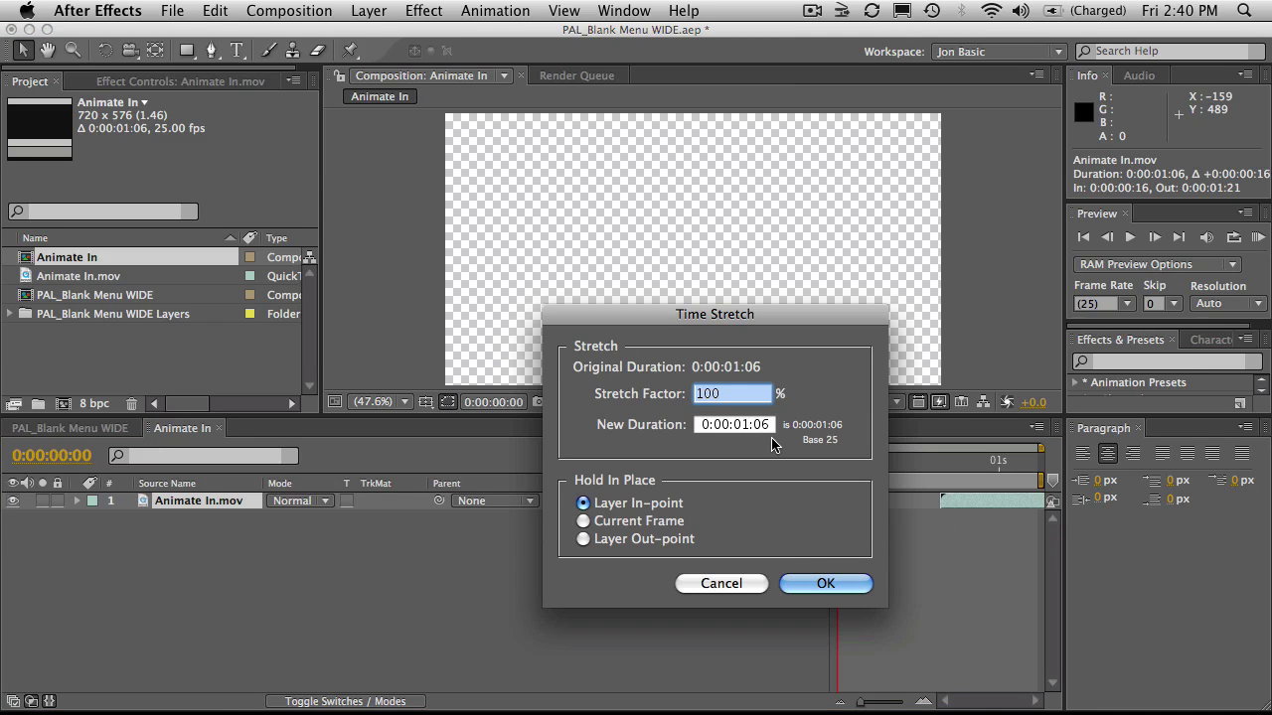
{"action": "key", "text": "Left"}
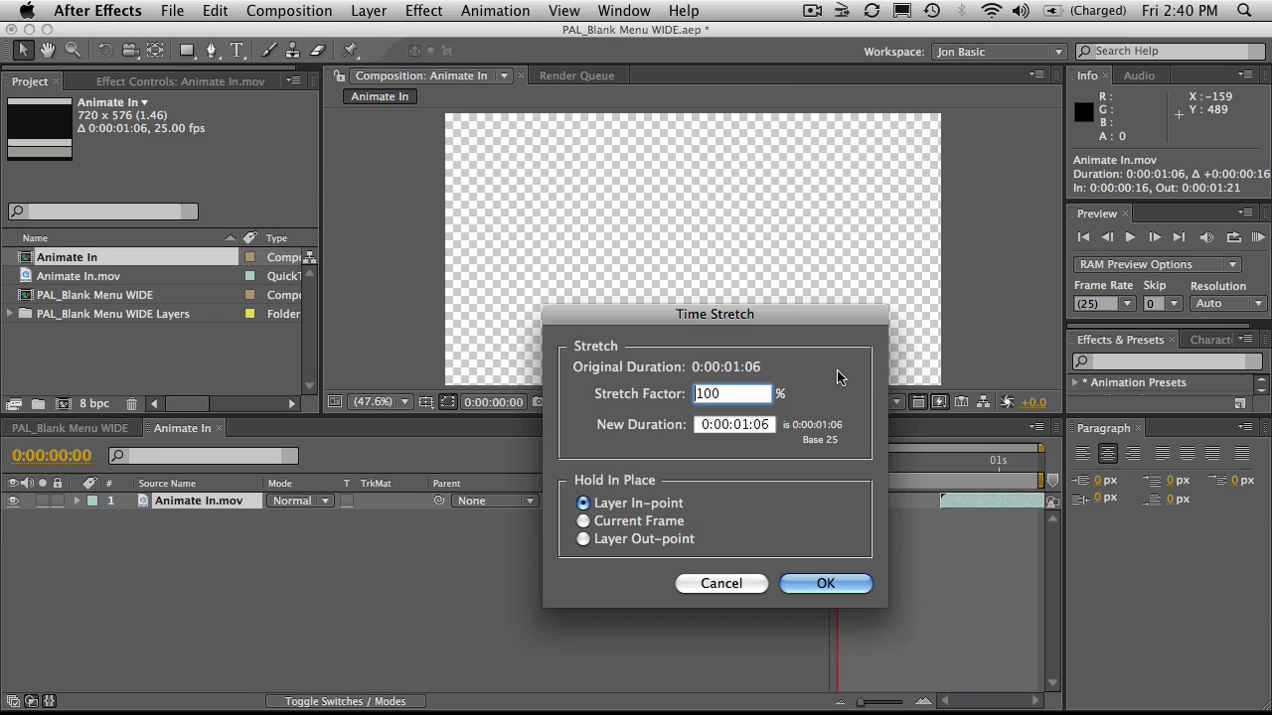
{"action": "type", "text": "-"}
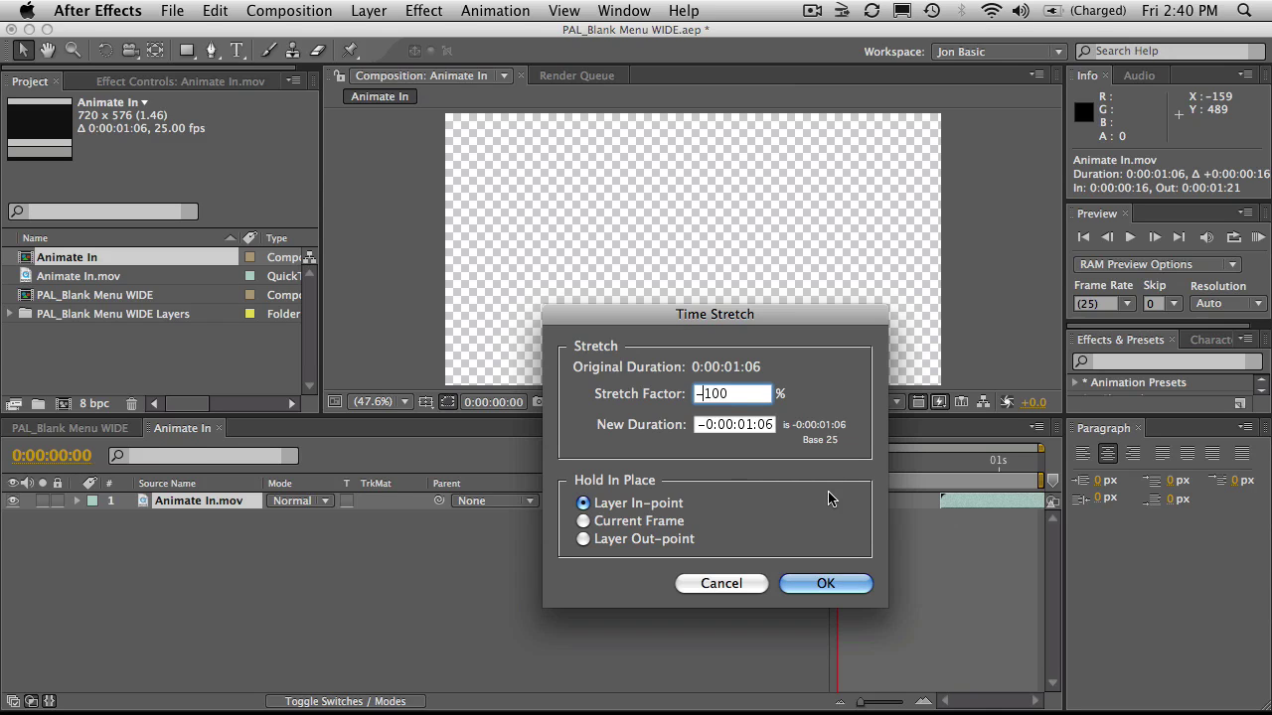
{"action": "left_click", "coordinate": [824, 583]}
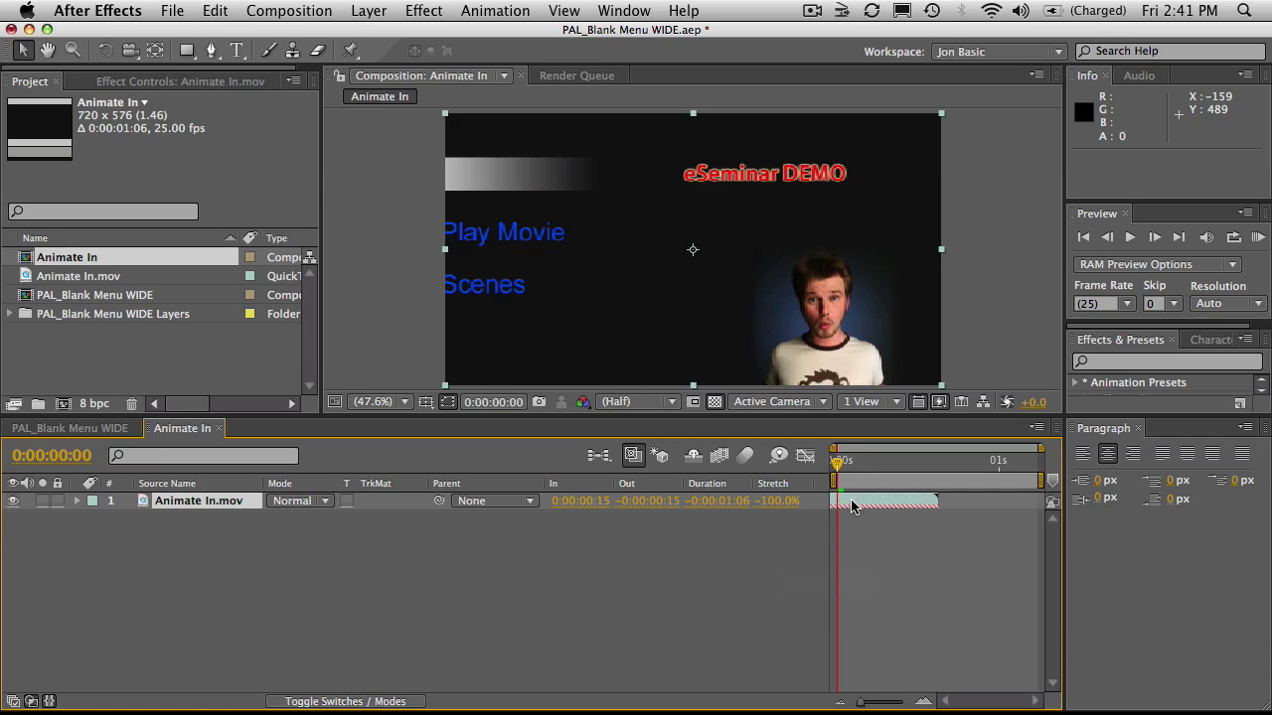
Undo the reversal, reposition the layer, and reapply the -100% stretch
{"action": "key", "text": "super+alt+r"}
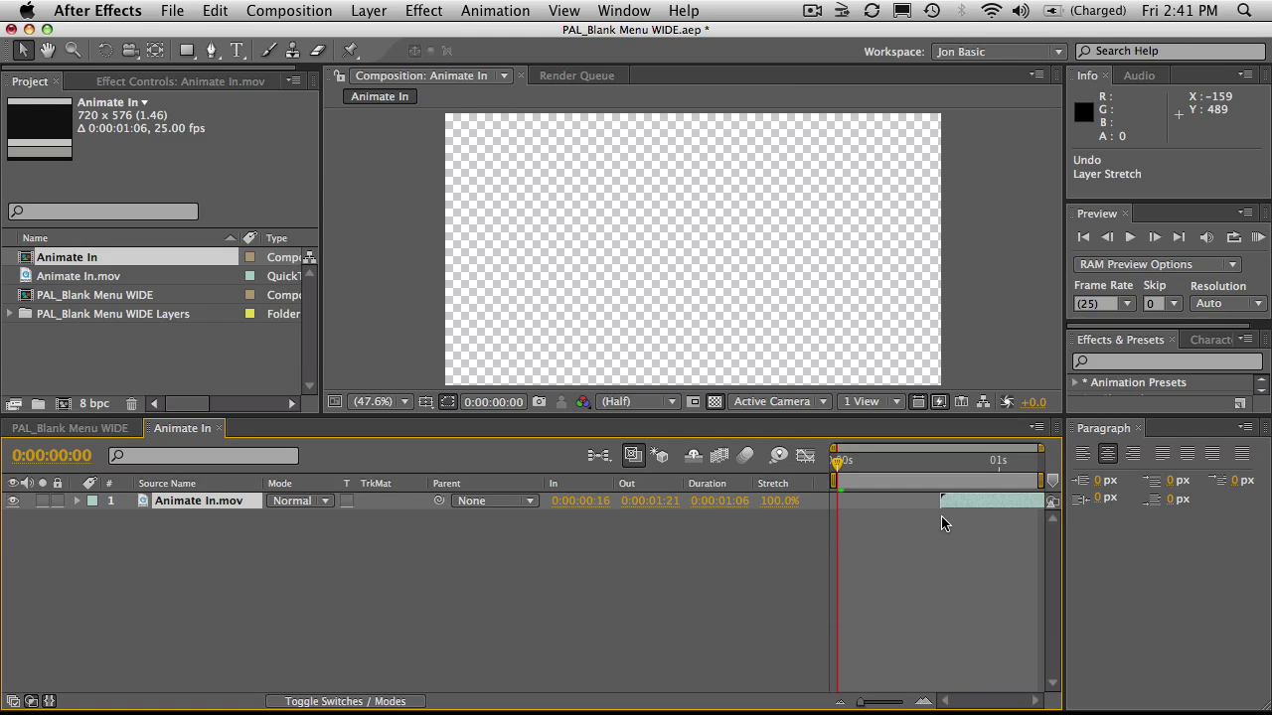
{"action": "left_click_drag", "start_coordinate": [966, 498], "coordinate": [872, 502]}
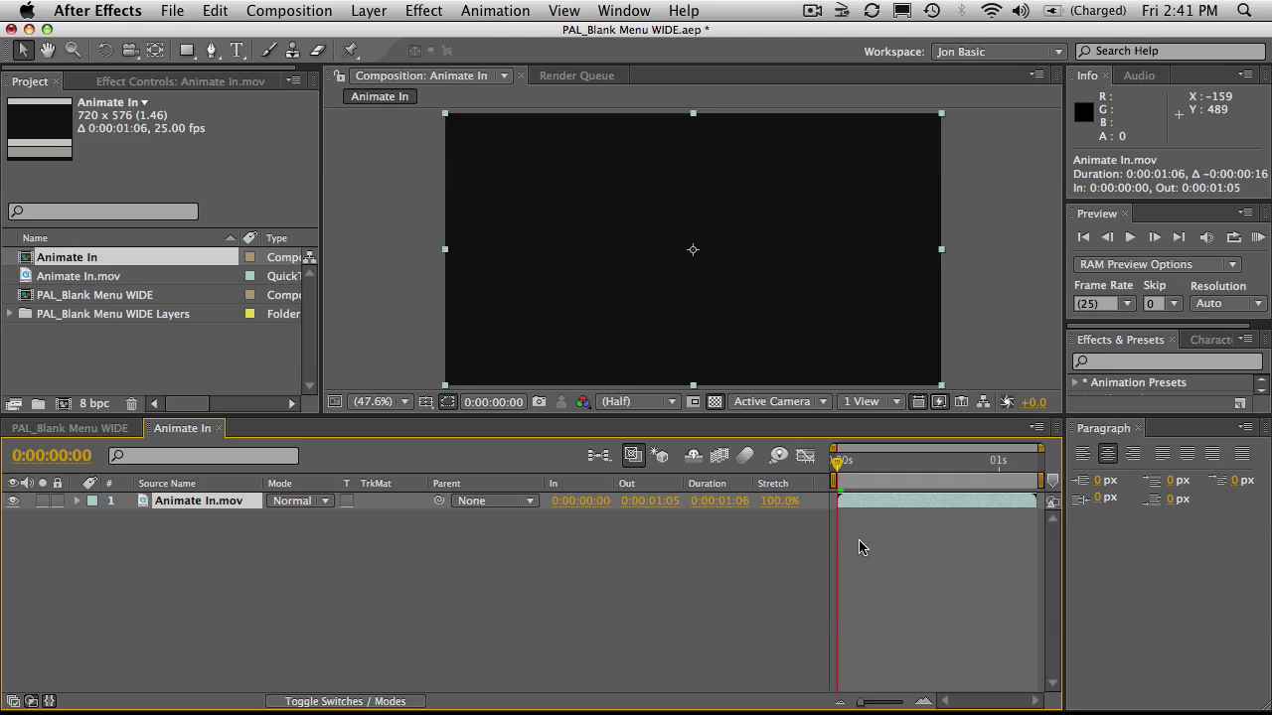
{"action": "left_click", "coordinate": [778, 500]}
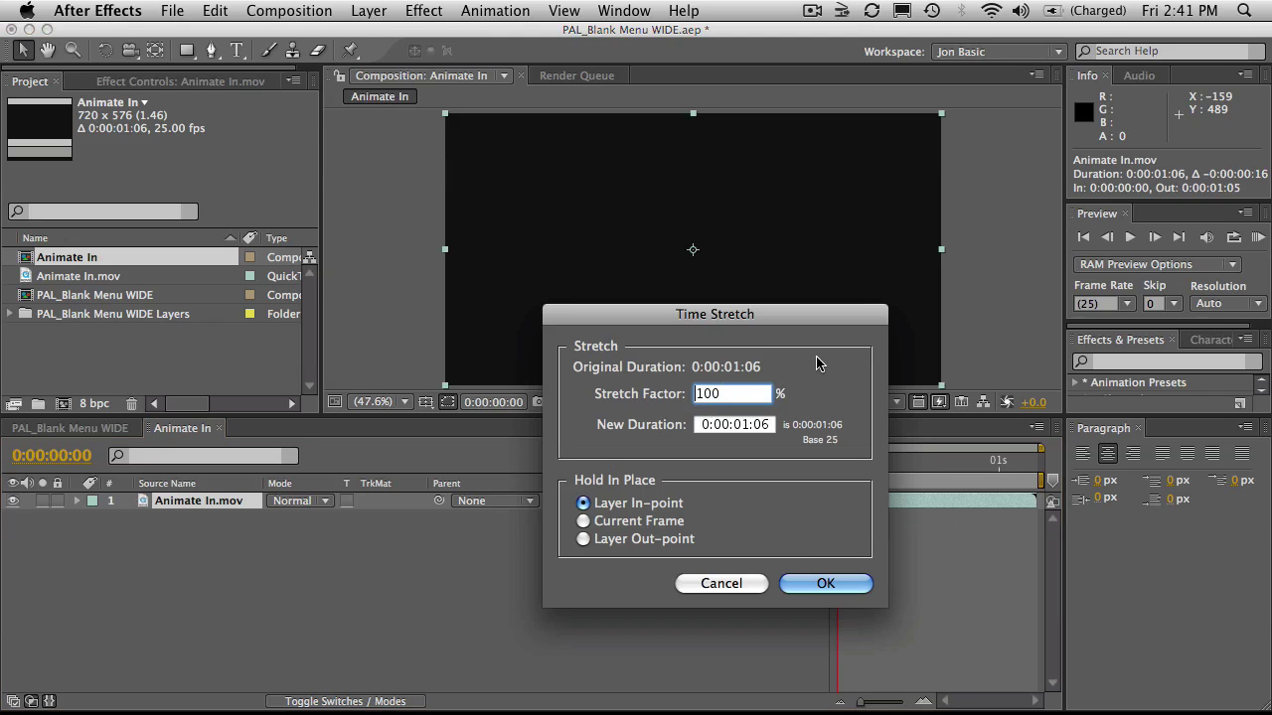
{"action": "left_click", "coordinate": [698, 393]}
{"action": "type", "text": "-"}
{"action": "key", "text": "Return"}
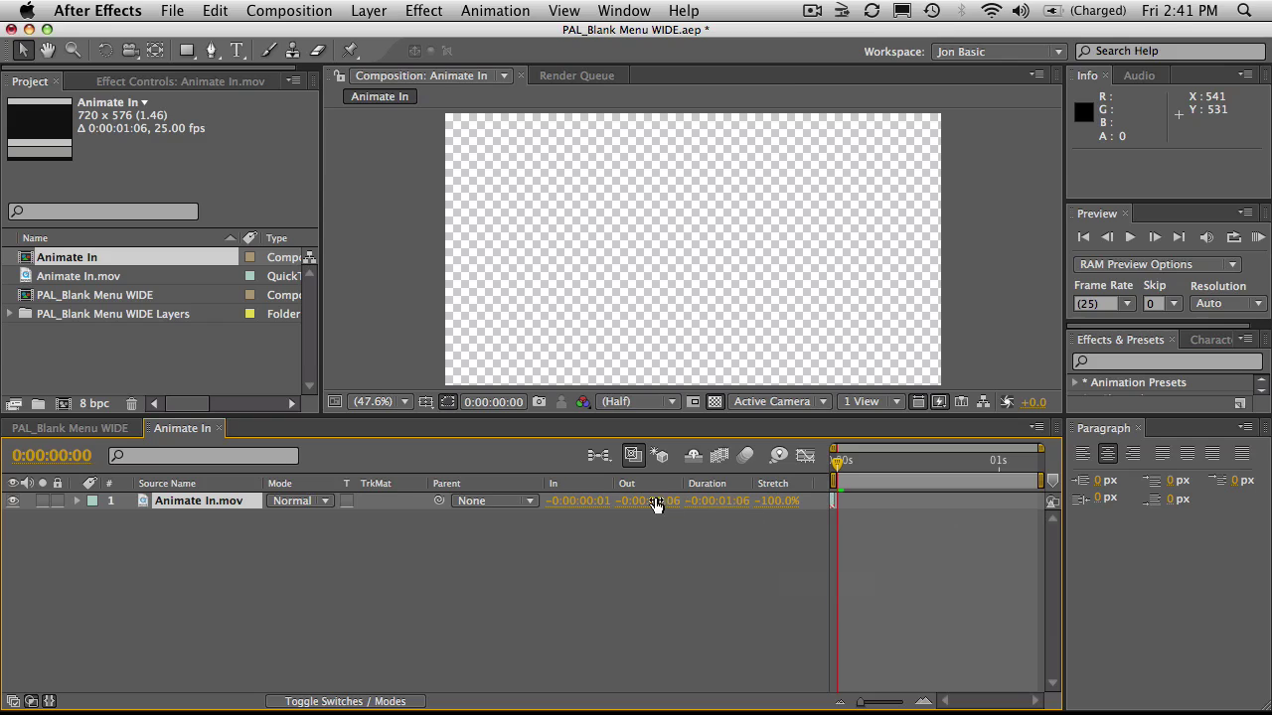
Re-reverse the layer from 0:00:00:14, then slide it to span 0:00:01:05 to 0:00:00:00
{"action": "key", "text": "super+z"}
{"action": "left_click_drag", "start_coordinate": [874, 507], "coordinate": [964, 508]}
{"action": "left_click", "coordinate": [805, 501]}
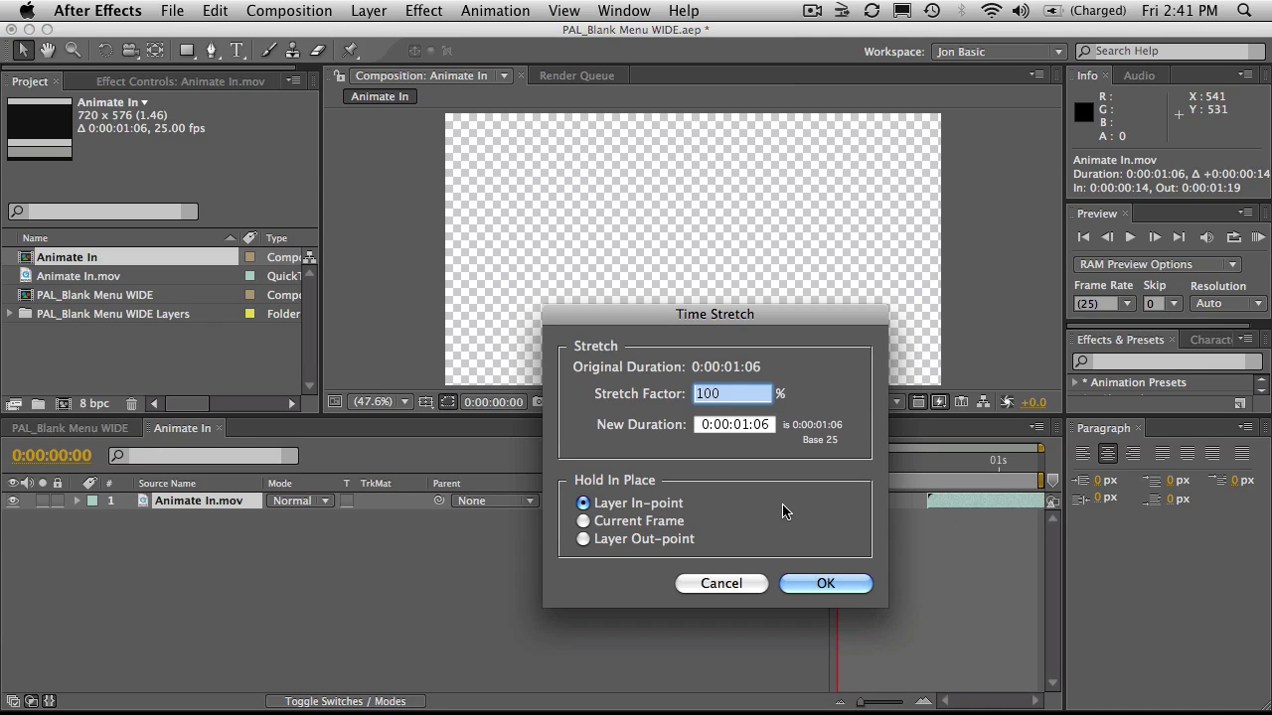
{"action": "key", "text": "Left"}
{"action": "type", "text": "-"}
{"action": "key", "text": "Return"}
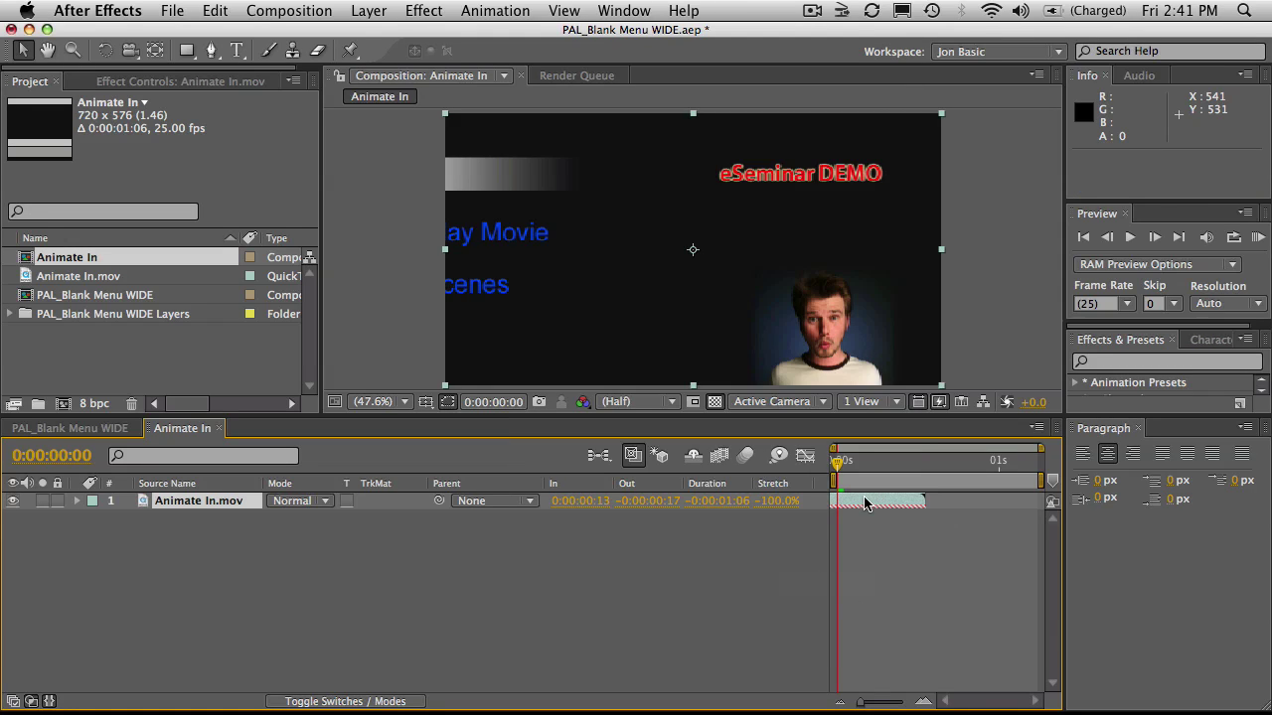
{"action": "left_click_drag", "start_coordinate": [862, 502], "coordinate": [970, 506]}
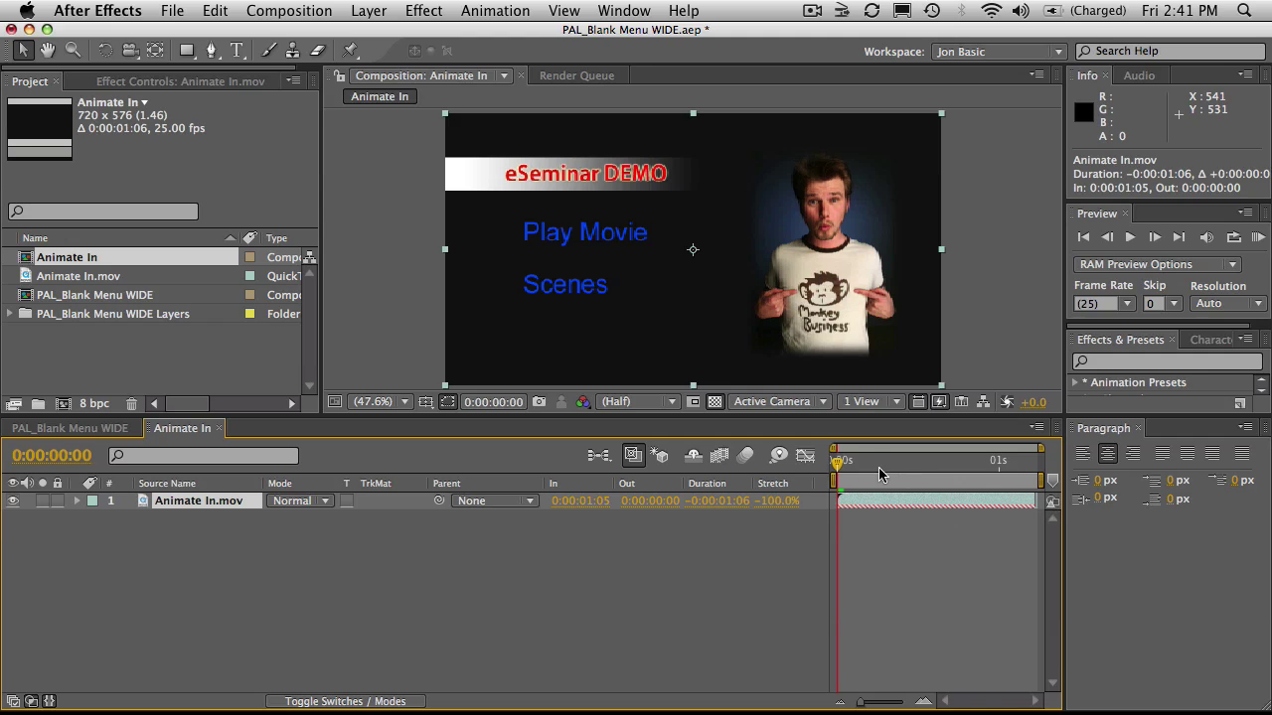
{"action": "left_click_drag", "start_coordinate": [841, 464], "coordinate": [1040, 483]}
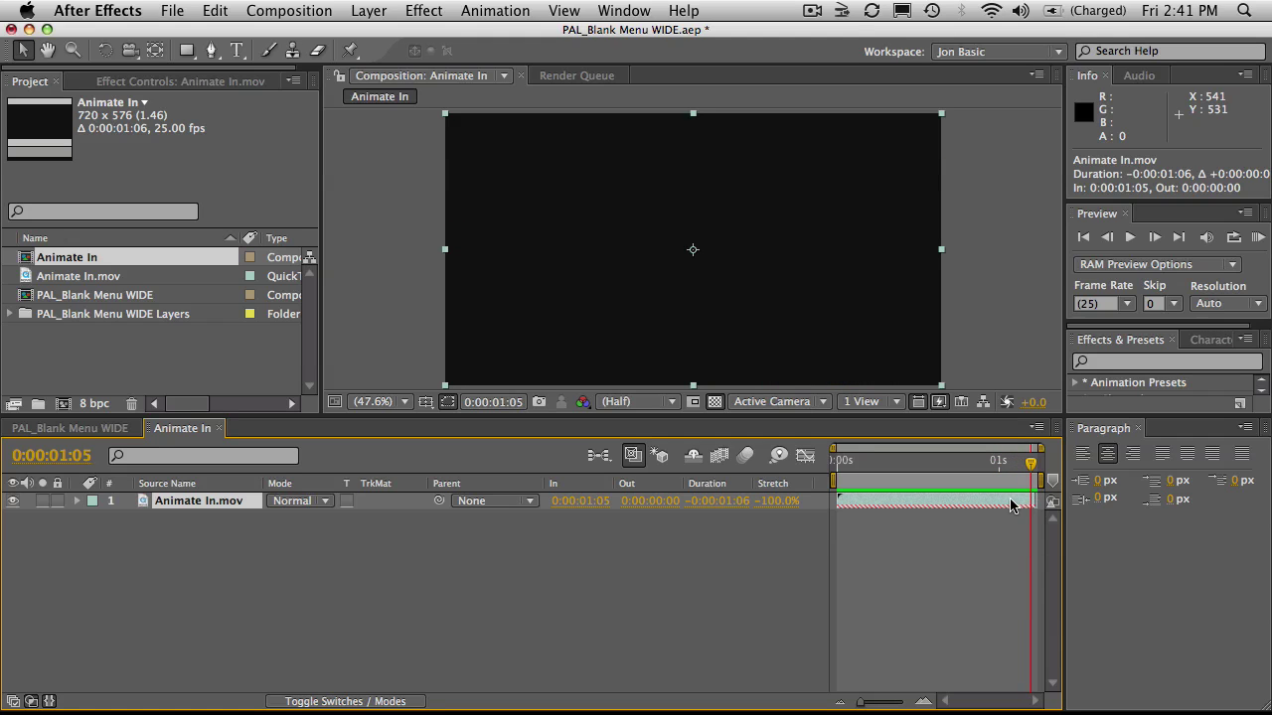
Add the Animate In composition to the Render Queue from its first frame
{"action": "key", "text": "Home"}
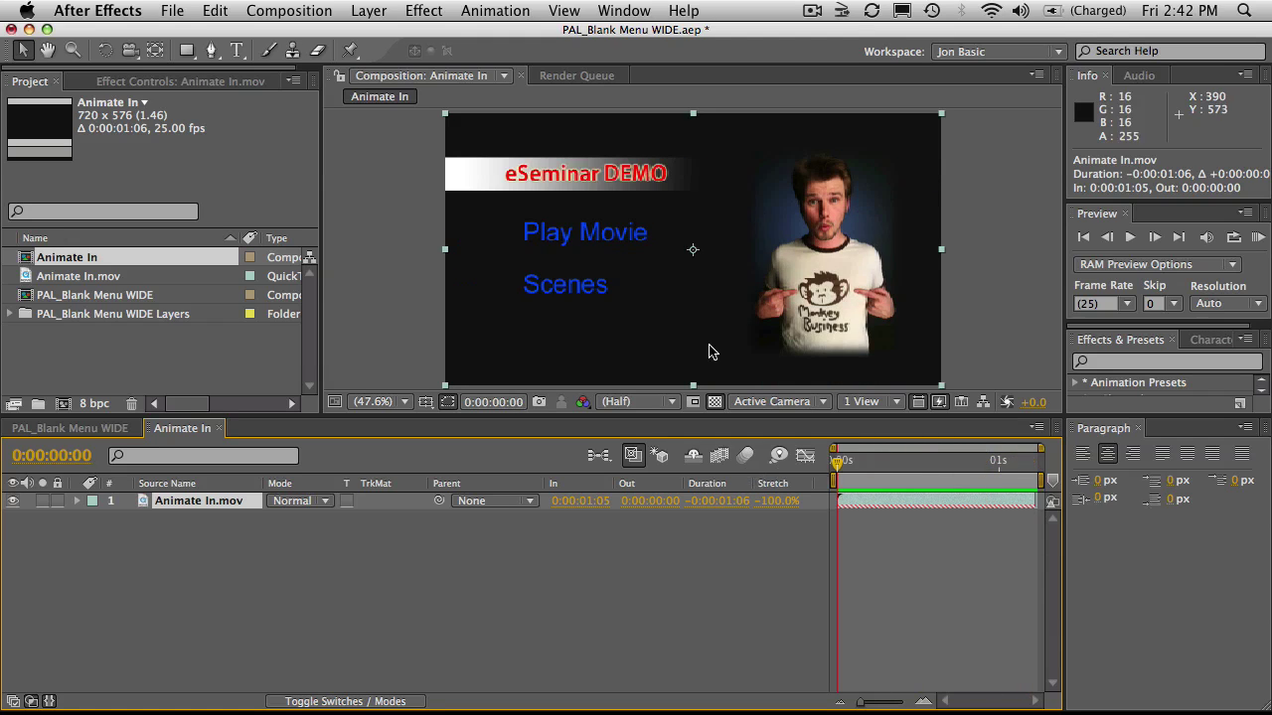
{"action": "left_click", "coordinate": [320, 12]}
{"action": "left_click", "coordinate": [320, 173]}
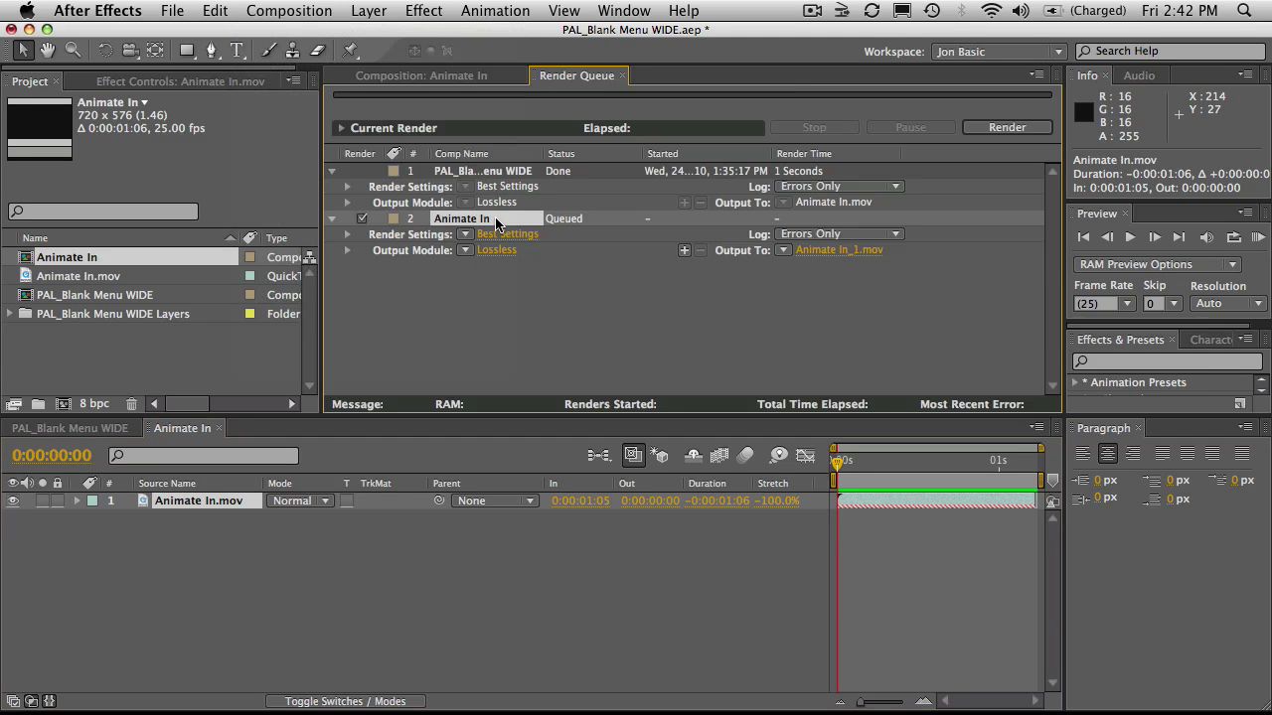
Name the render output Main Menu_Animate Out.mov and render the composition
{"action": "left_click", "coordinate": [810, 251]}
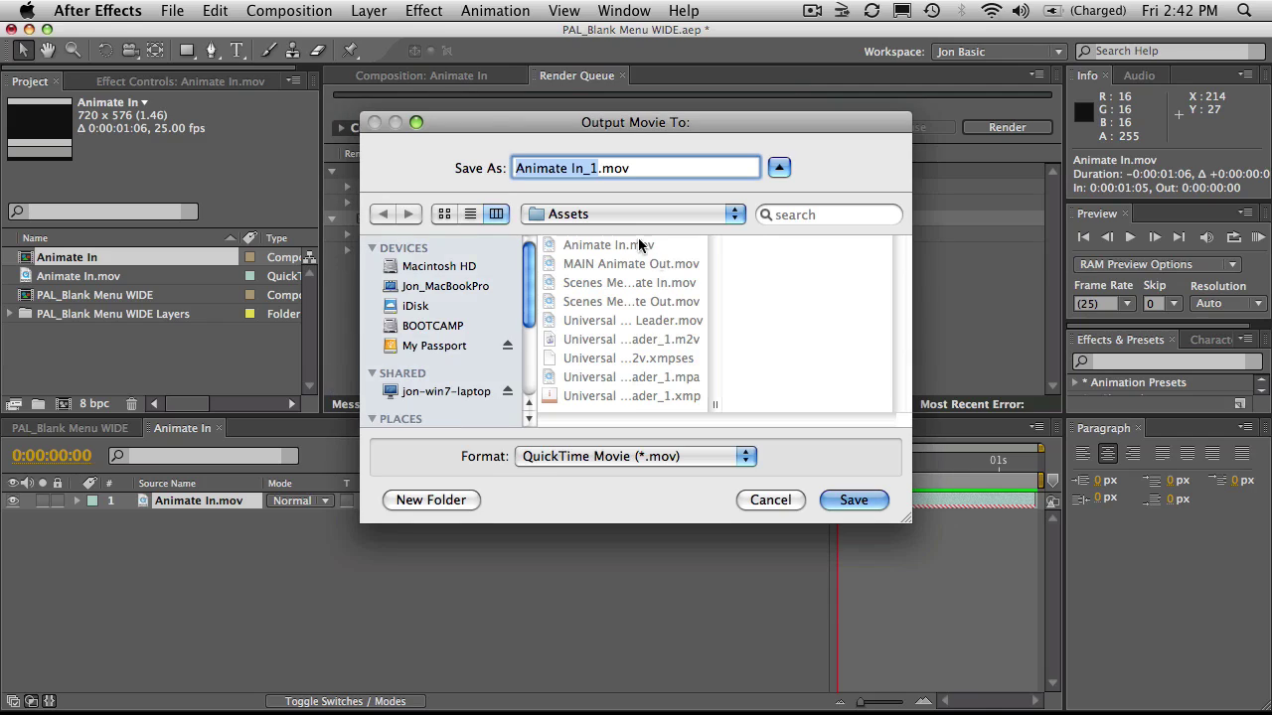
{"action": "key", "text": "Right"}
{"action": "key", "text": "BackSpace"}
{"action": "key", "text": "BackSpace"}
{"action": "key", "text": "BackSpace"}
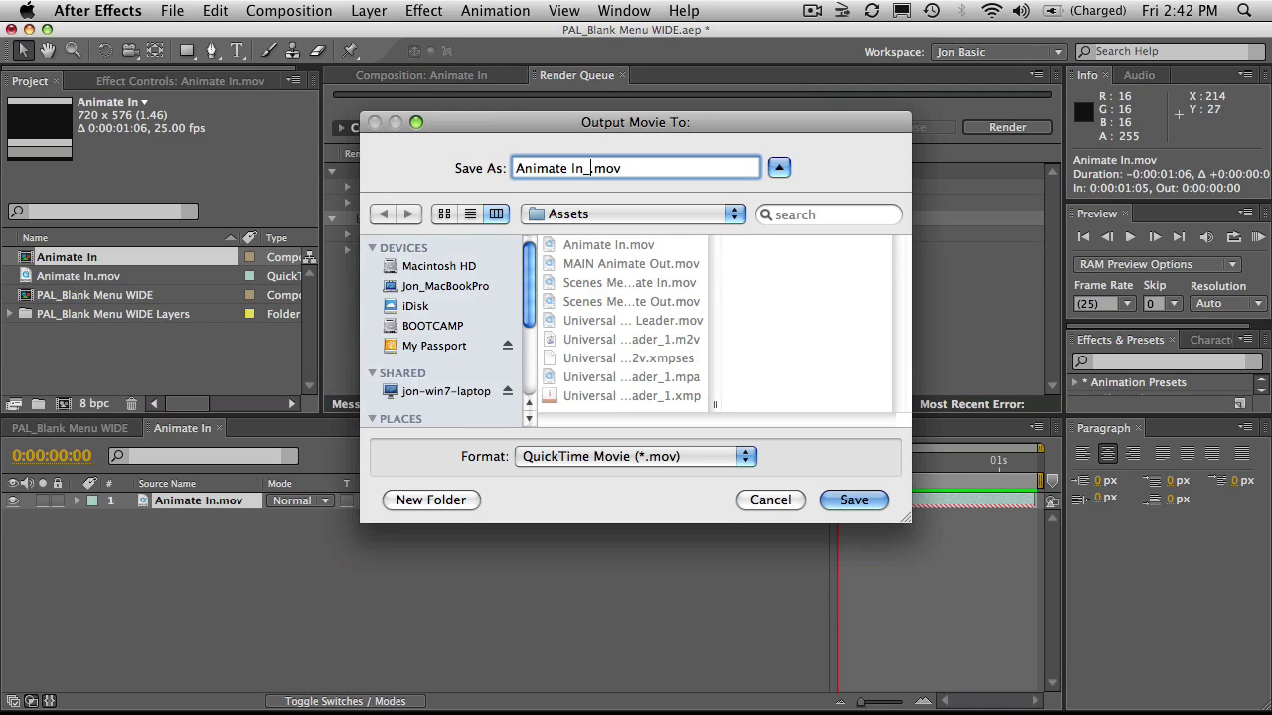
{"action": "key", "text": "BackSpace"}
{"action": "type", "text": "Out"}
{"action": "left_click", "coordinate": [516, 168]}
{"action": "type", "text": "Main Menu"}
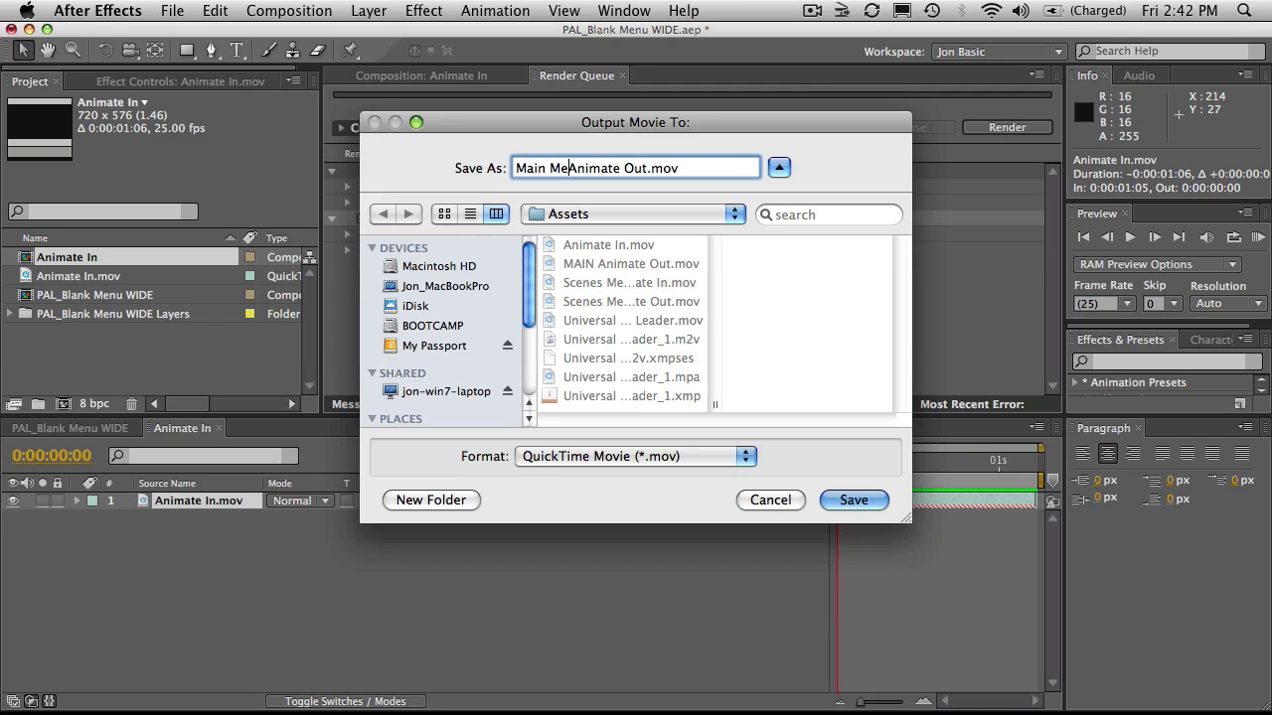
{"action": "type", "text": "_"}
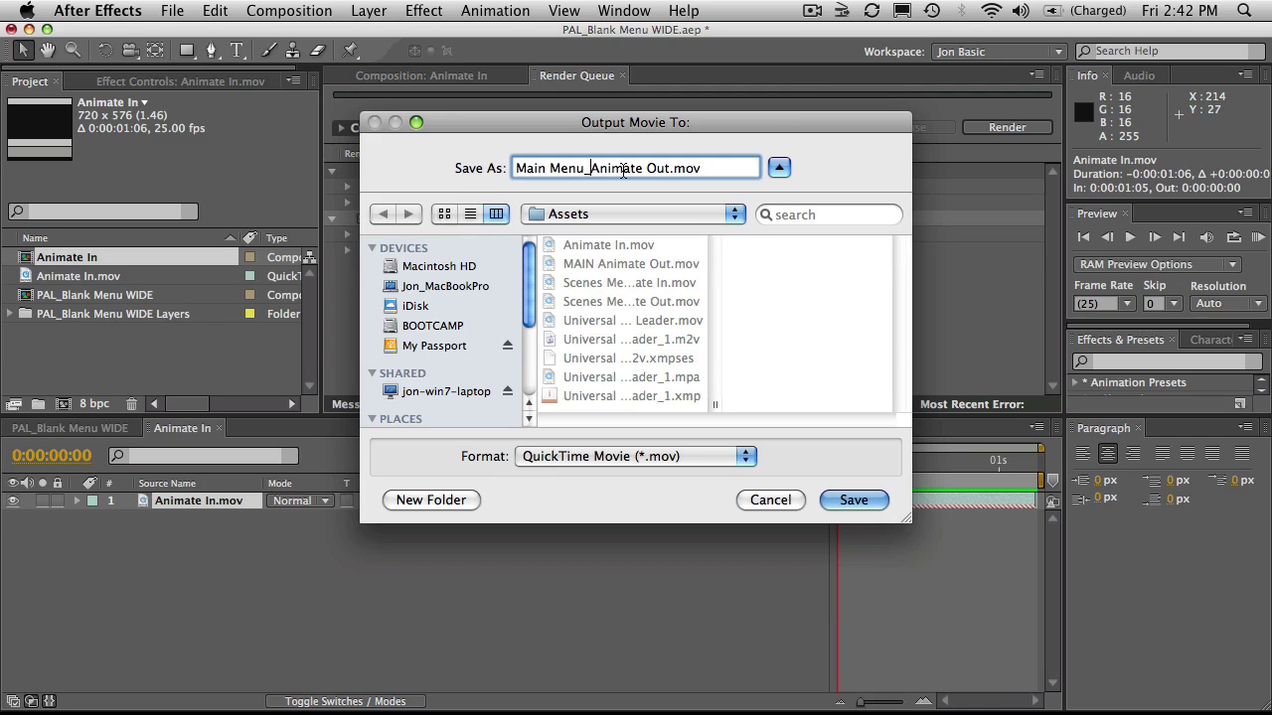
{"action": "left_click_drag", "start_coordinate": [584, 167], "coordinate": [515, 167]}
{"action": "left_click", "coordinate": [840, 502]}
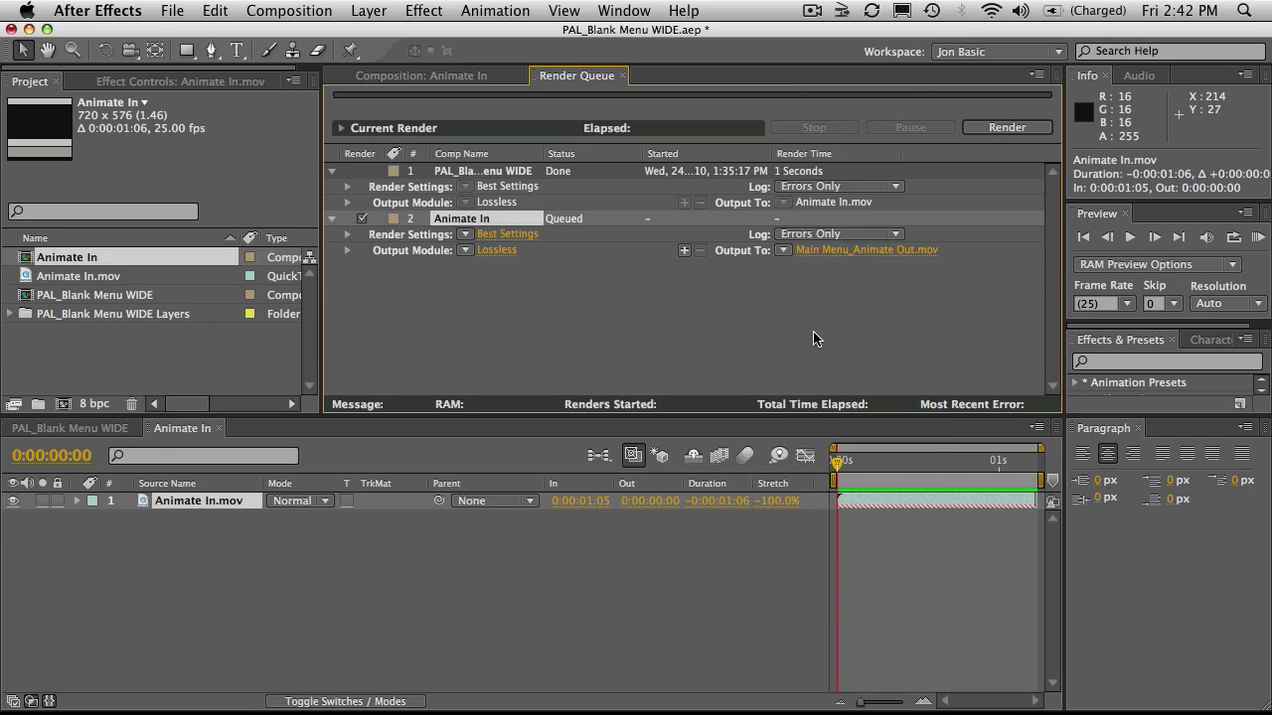
{"action": "left_click", "coordinate": [978, 131]}
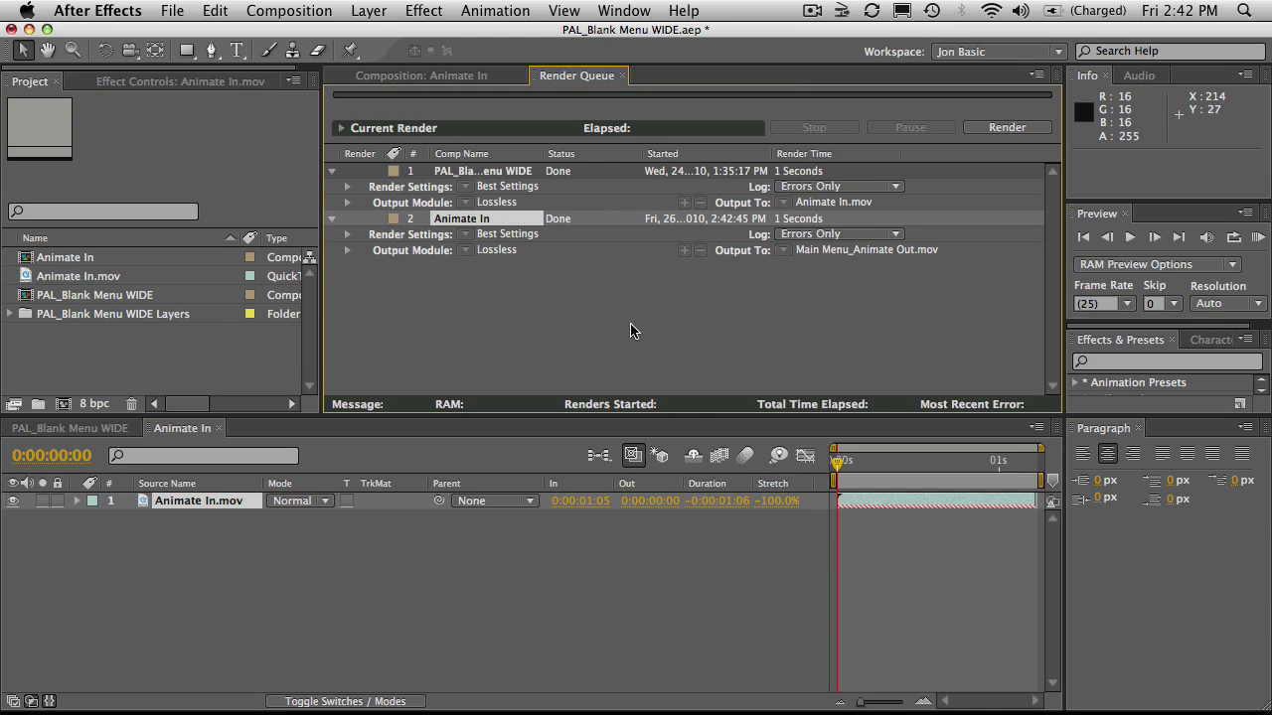
{"action": "key", "text": "super+Tab"}
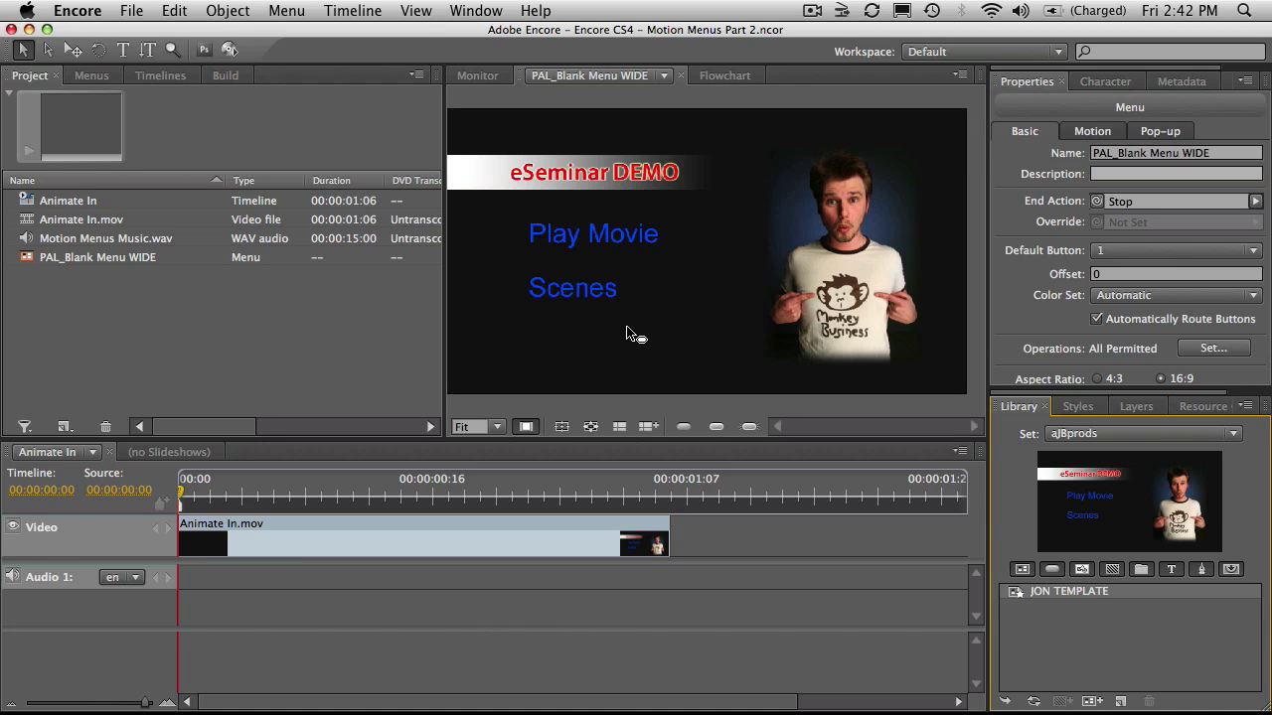
Import MAIN Animate Out.mov into the Encore project as an asset and select it
{"action": "left_click", "coordinate": [175, 326]}
{"action": "right_click", "coordinate": [176, 318]}
{"action": "mouse_move", "coordinate": [229, 318]}
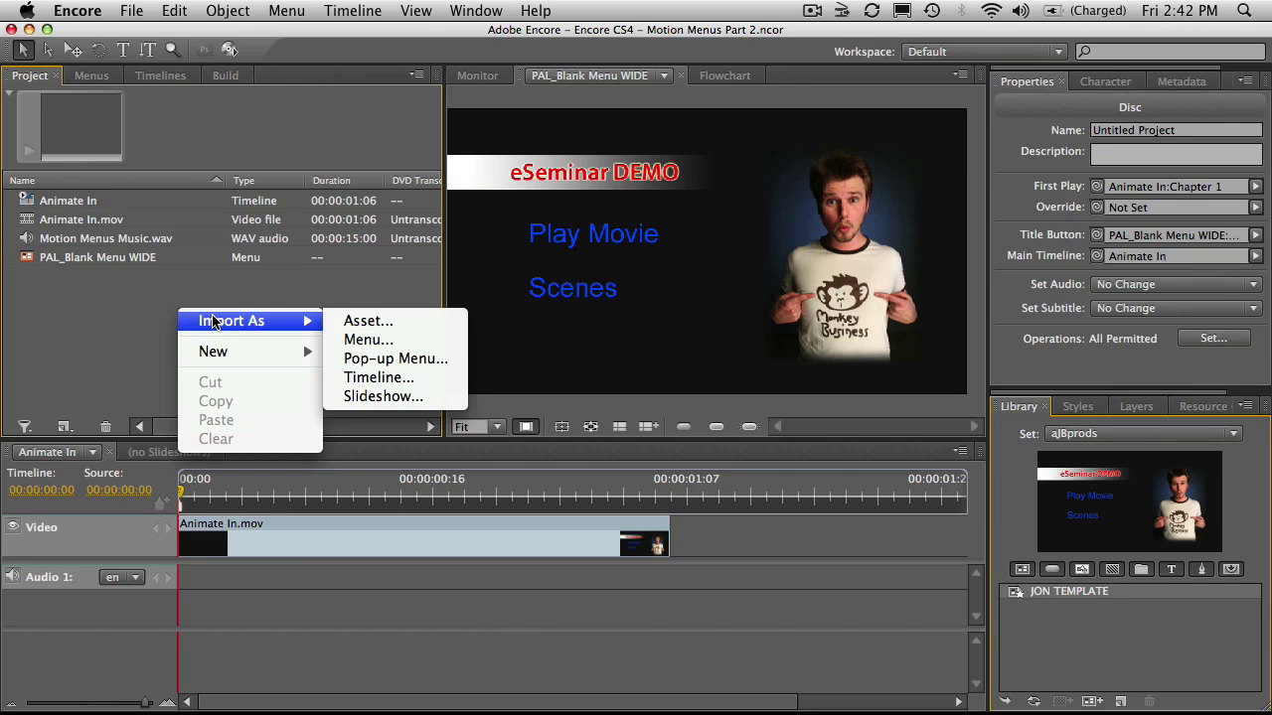
{"action": "left_click", "coordinate": [363, 319]}
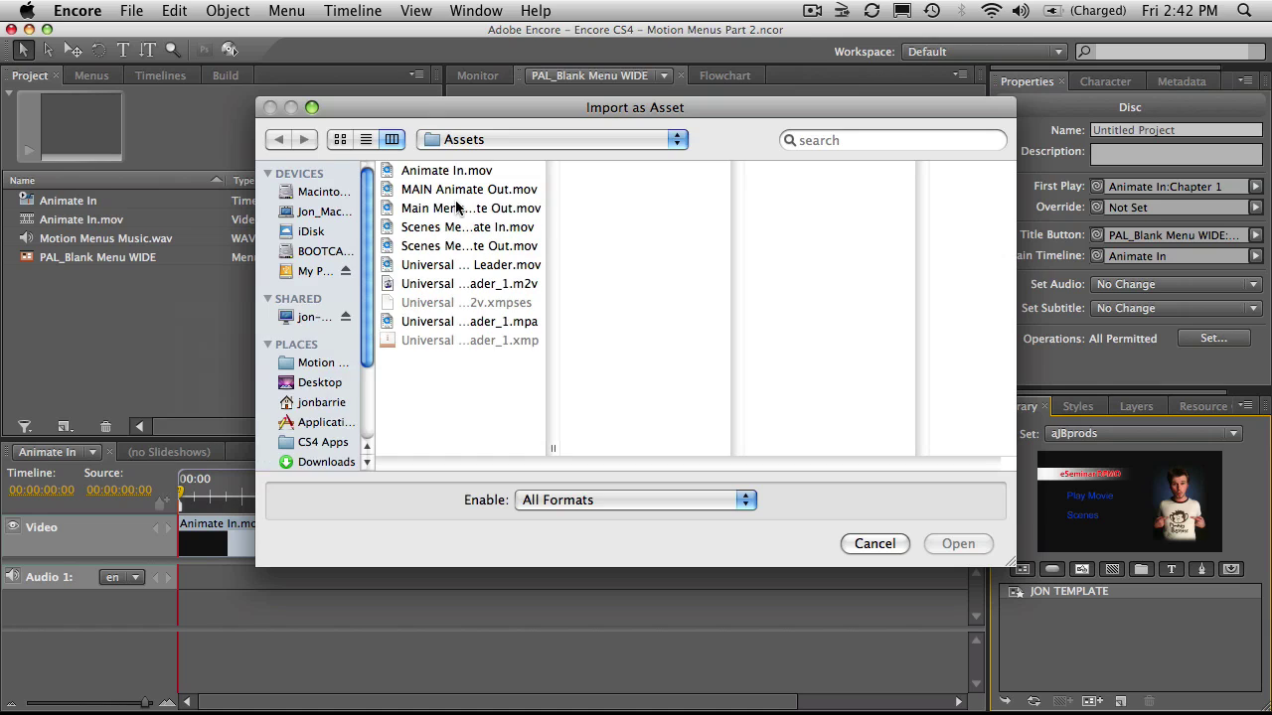
{"action": "left_click", "coordinate": [463, 194]}
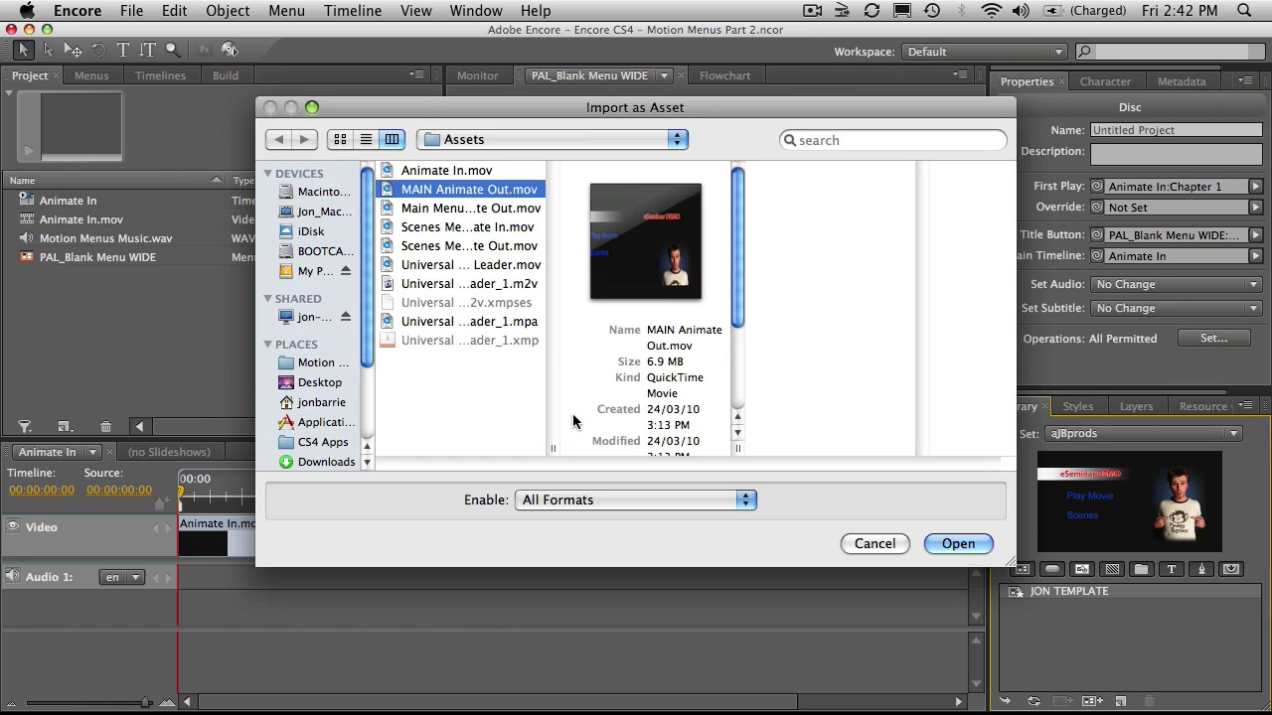
{"action": "left_click_drag", "start_coordinate": [555, 454], "coordinate": [653, 455]}
{"action": "key", "text": "Return"}
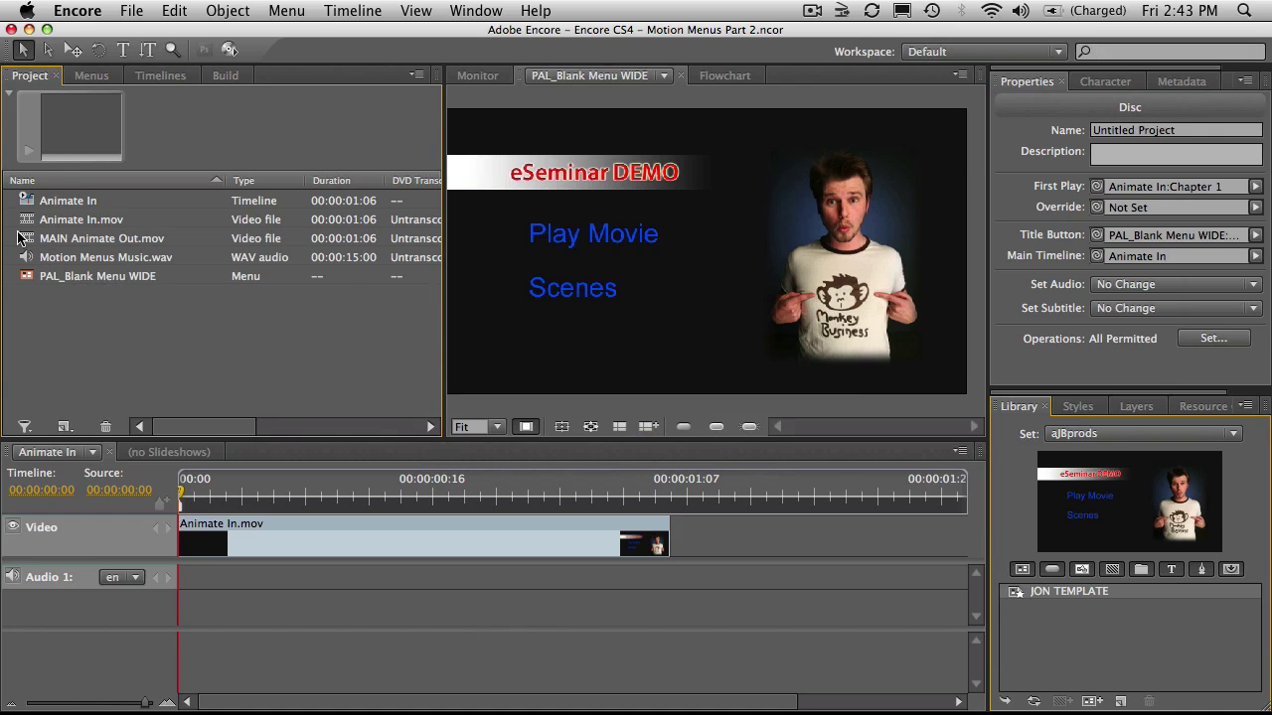
{"action": "left_click", "coordinate": [27, 242]}
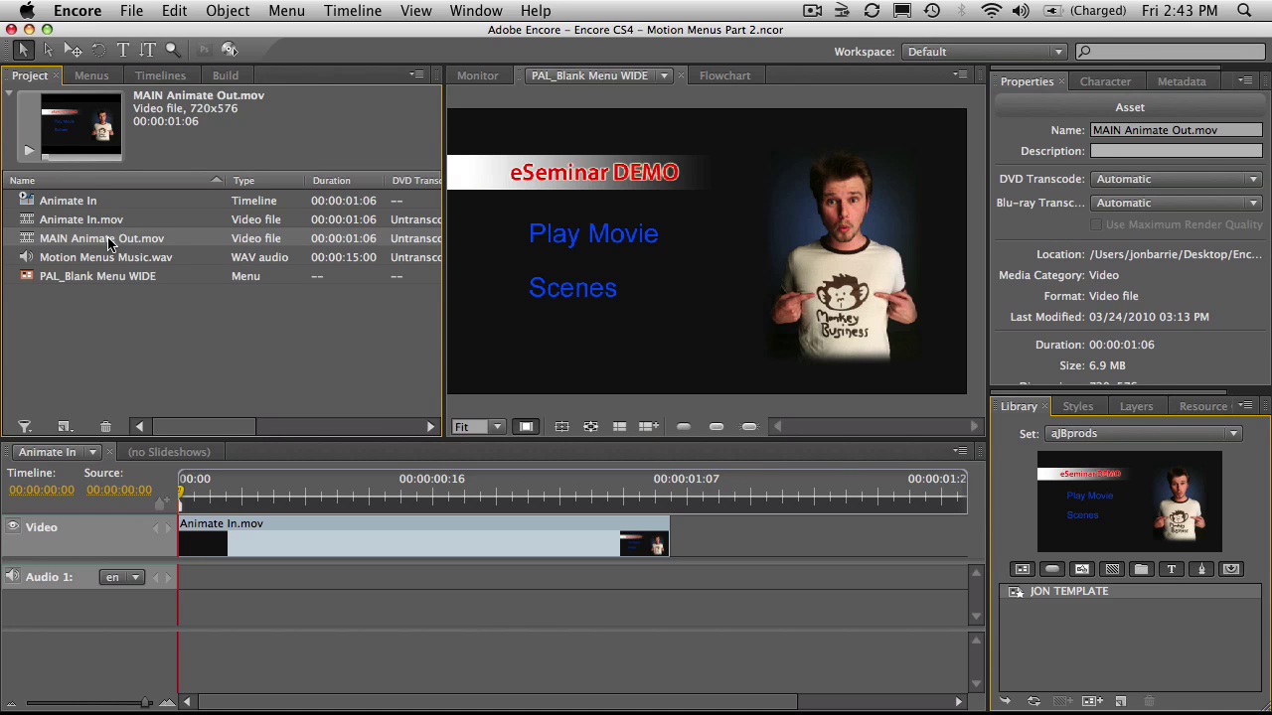
Link the Play Movie button's transition asset to MAIN Animate Out.mov
{"action": "left_click", "coordinate": [556, 239]}
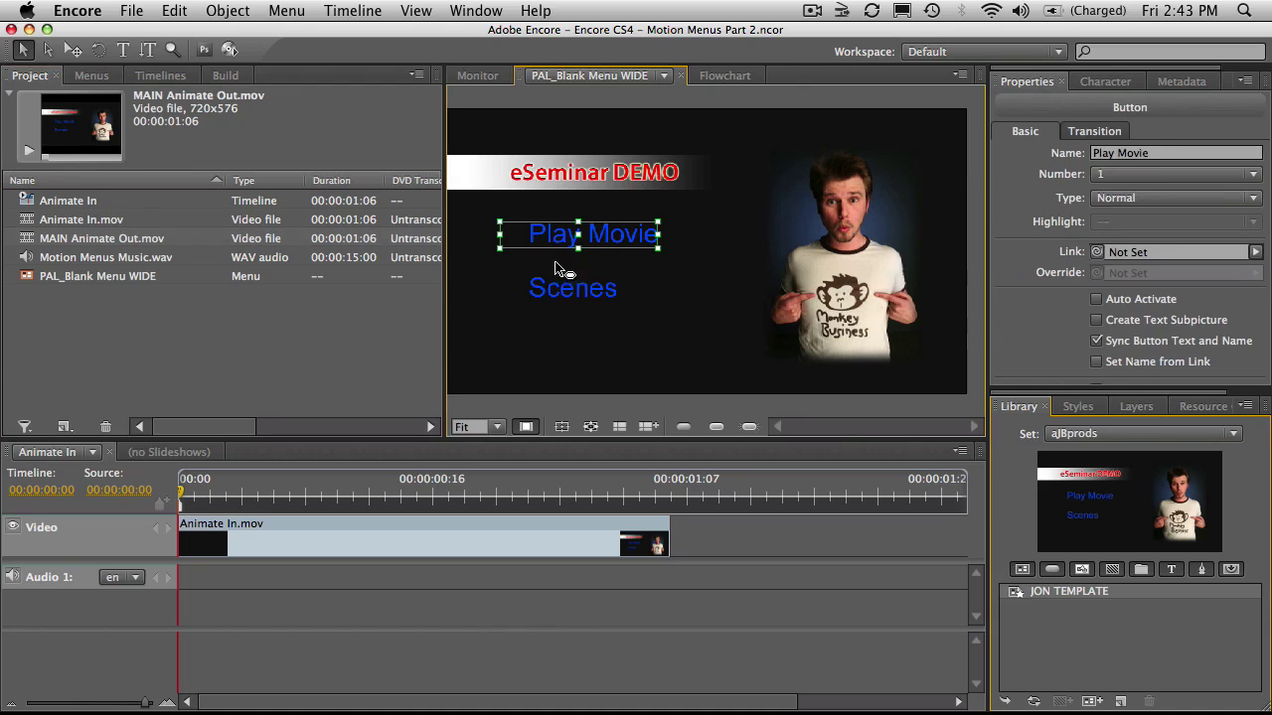
{"action": "left_click", "coordinate": [561, 288], "text": "shift"}
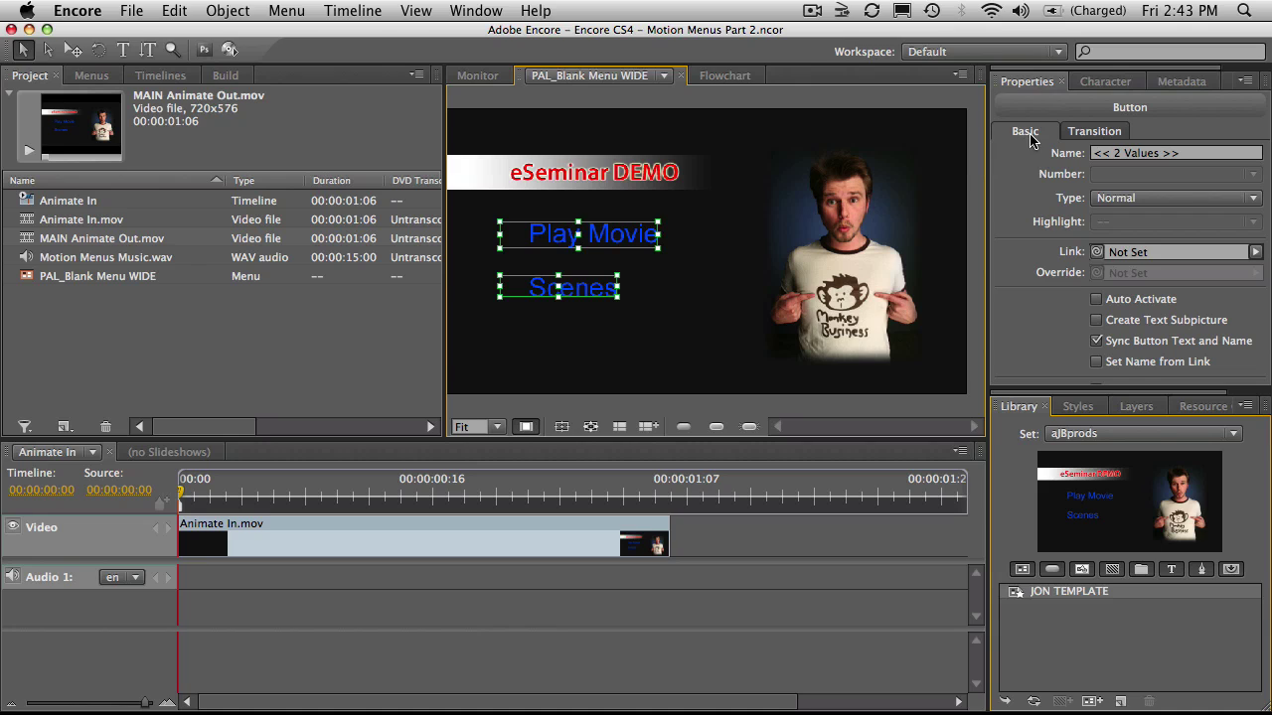
{"action": "left_click", "coordinate": [956, 175]}
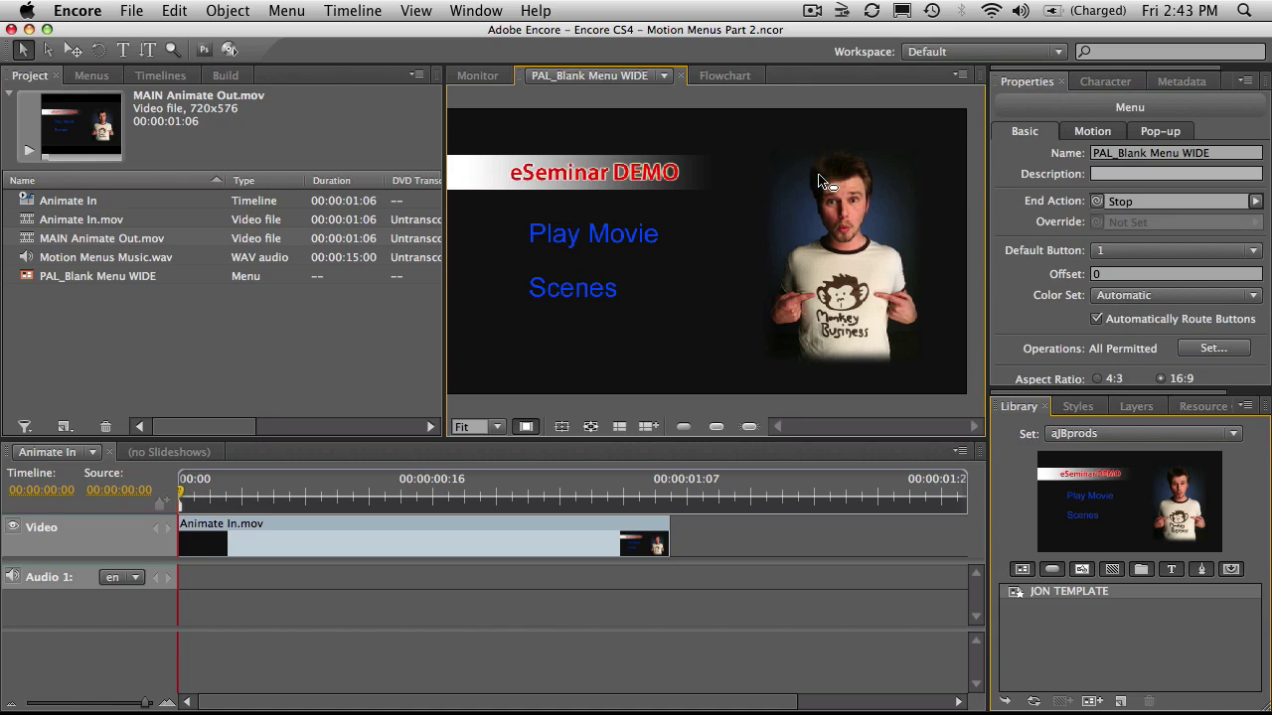
{"action": "left_click", "coordinate": [636, 242]}
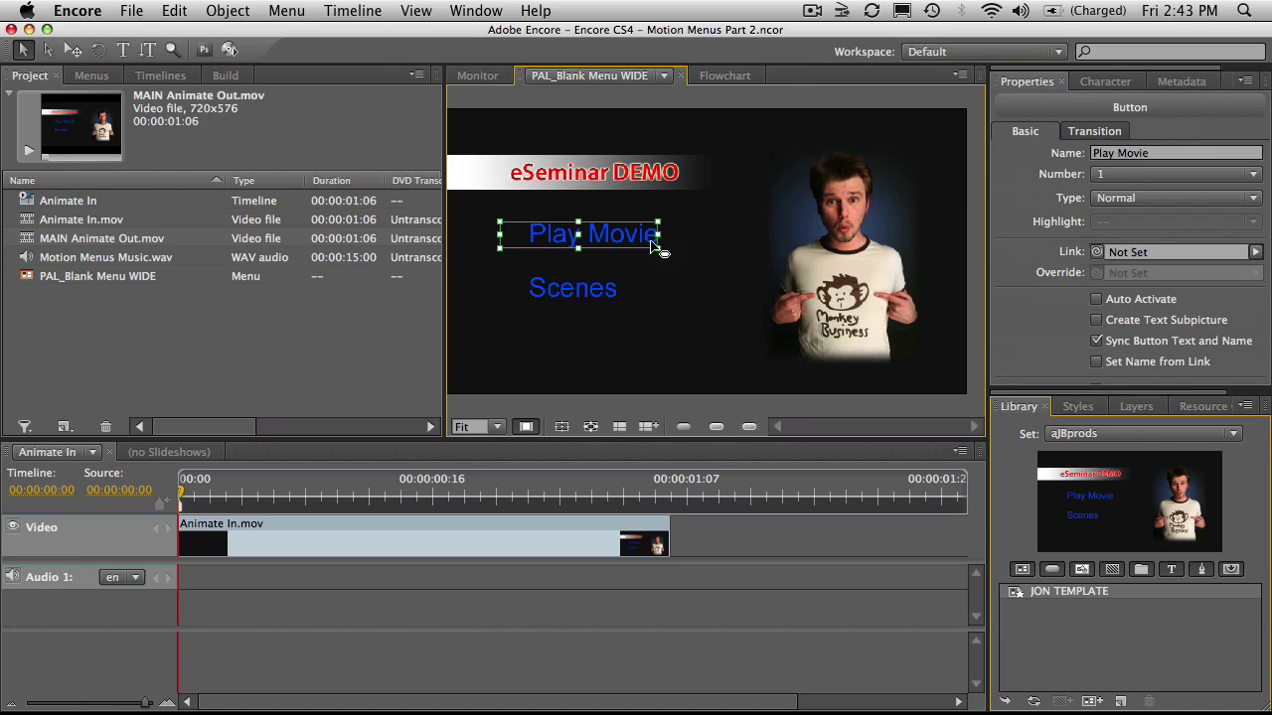
{"action": "left_click", "coordinate": [1095, 134]}
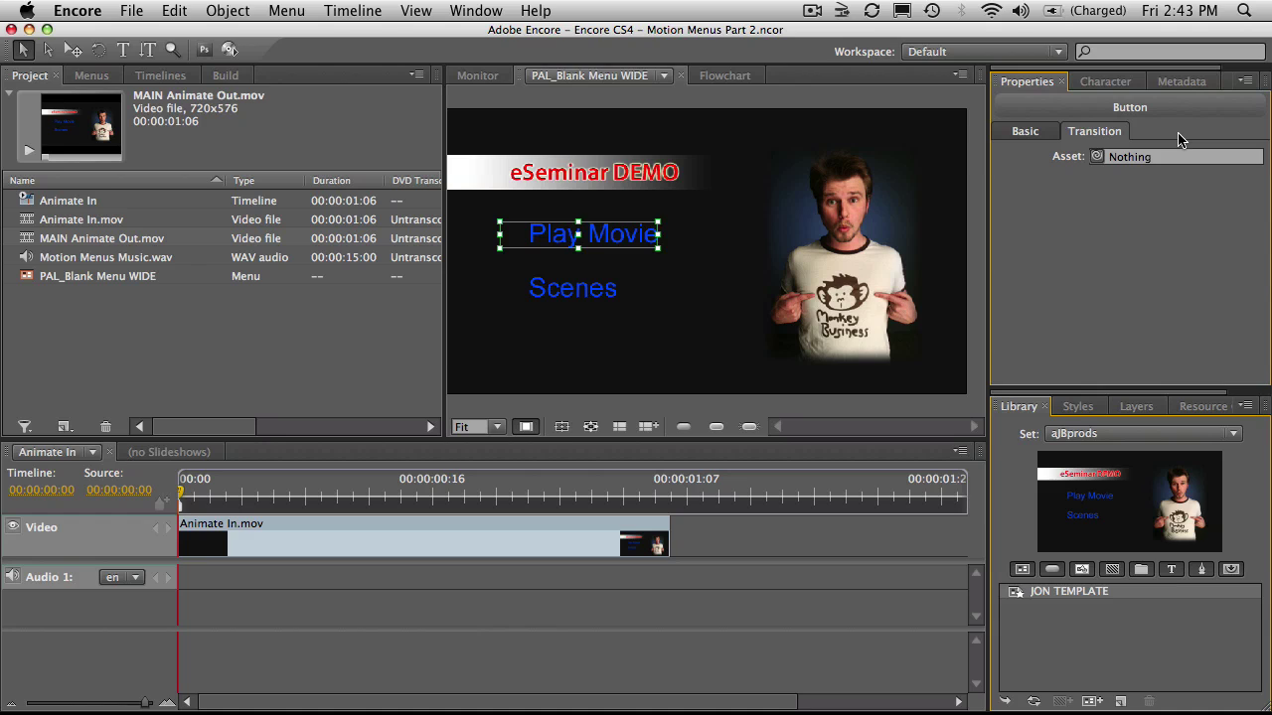
{"action": "left_click_drag", "start_coordinate": [1097, 157], "coordinate": [208, 244]}
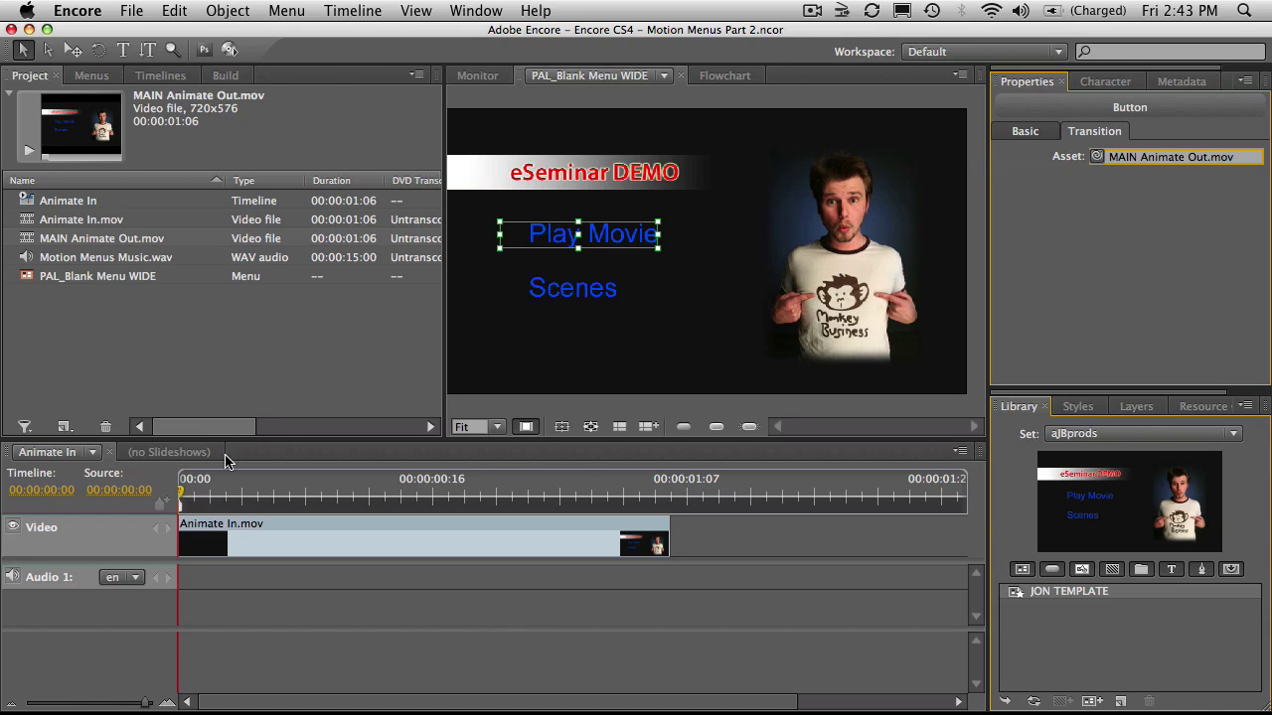
{"action": "left_click_drag", "start_coordinate": [218, 492], "coordinate": [174, 499]}
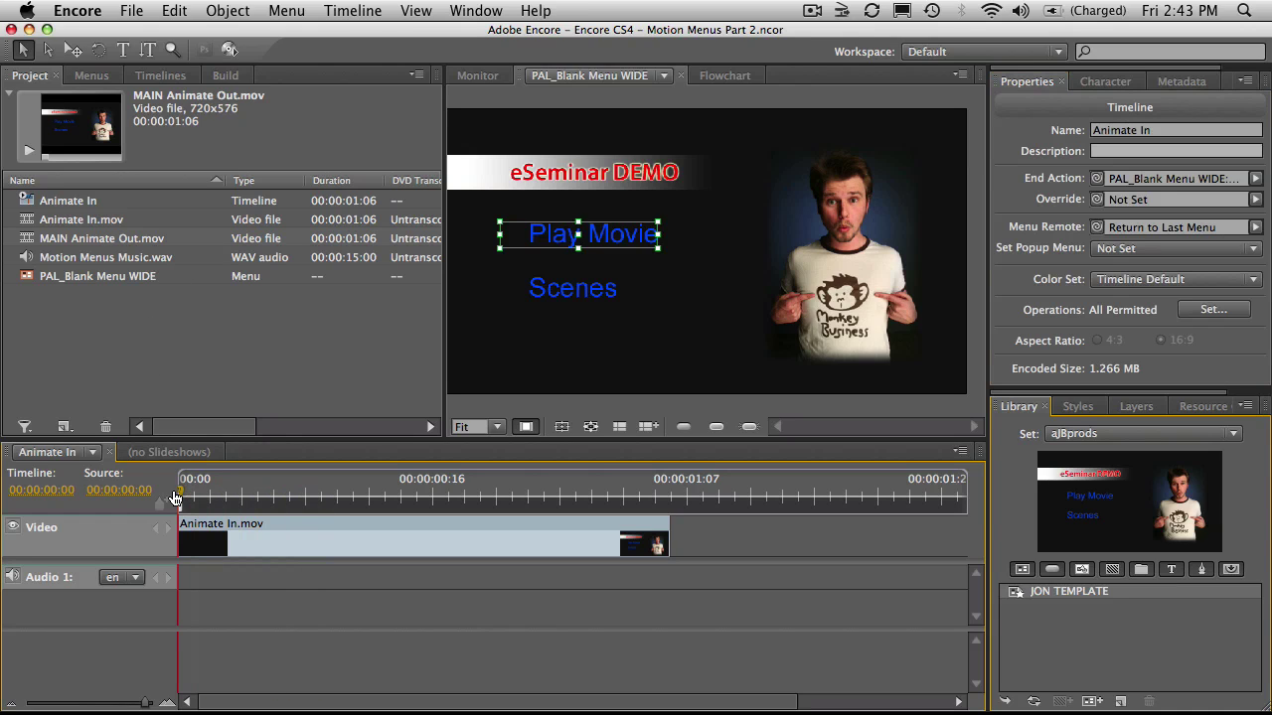
Set the Scenes button's transition to MAIN Animate Out.mov as well
{"action": "left_click", "coordinate": [237, 363]}
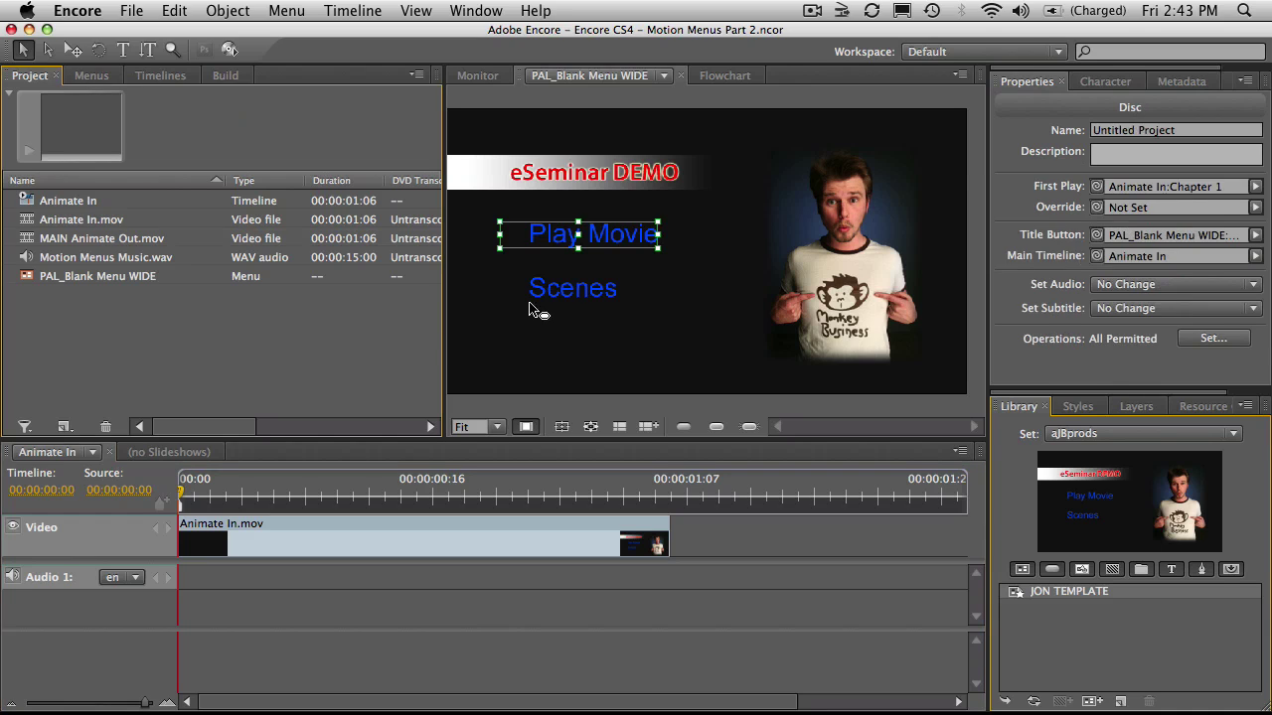
{"action": "left_click", "coordinate": [564, 295]}
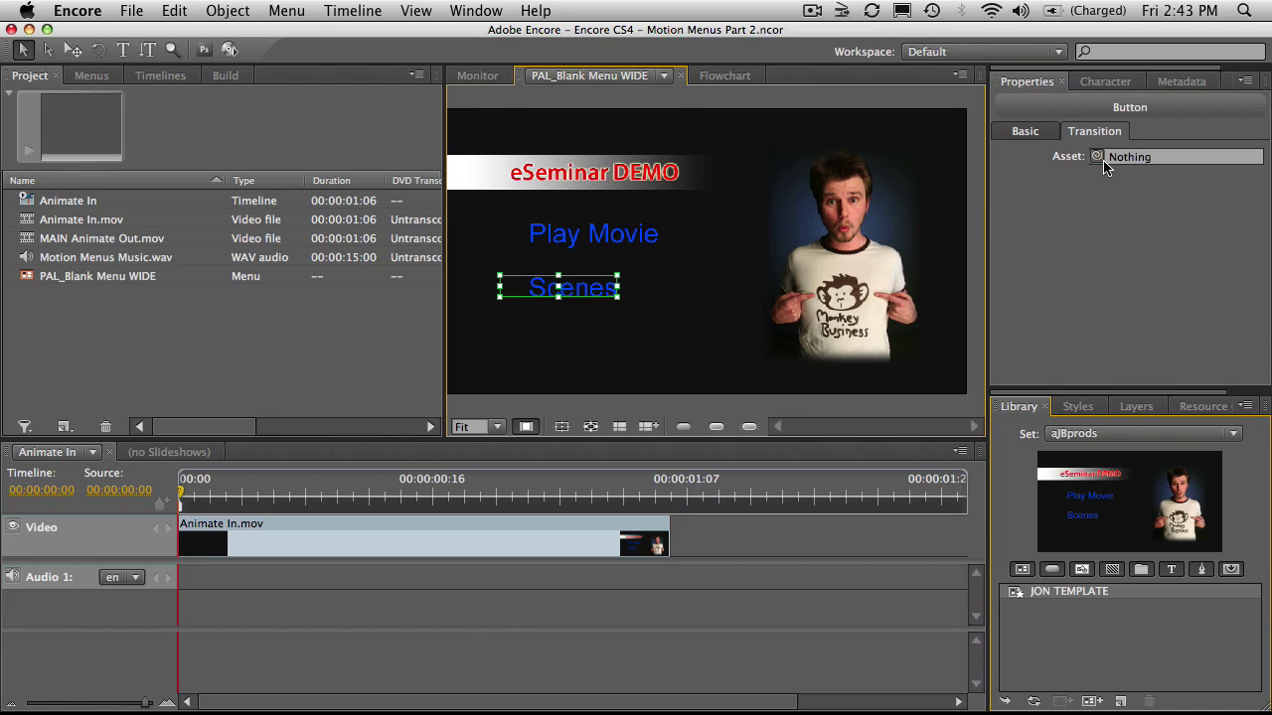
{"action": "left_click_drag", "start_coordinate": [1097, 157], "coordinate": [243, 238]}
{"action": "left_click", "coordinate": [577, 239]}
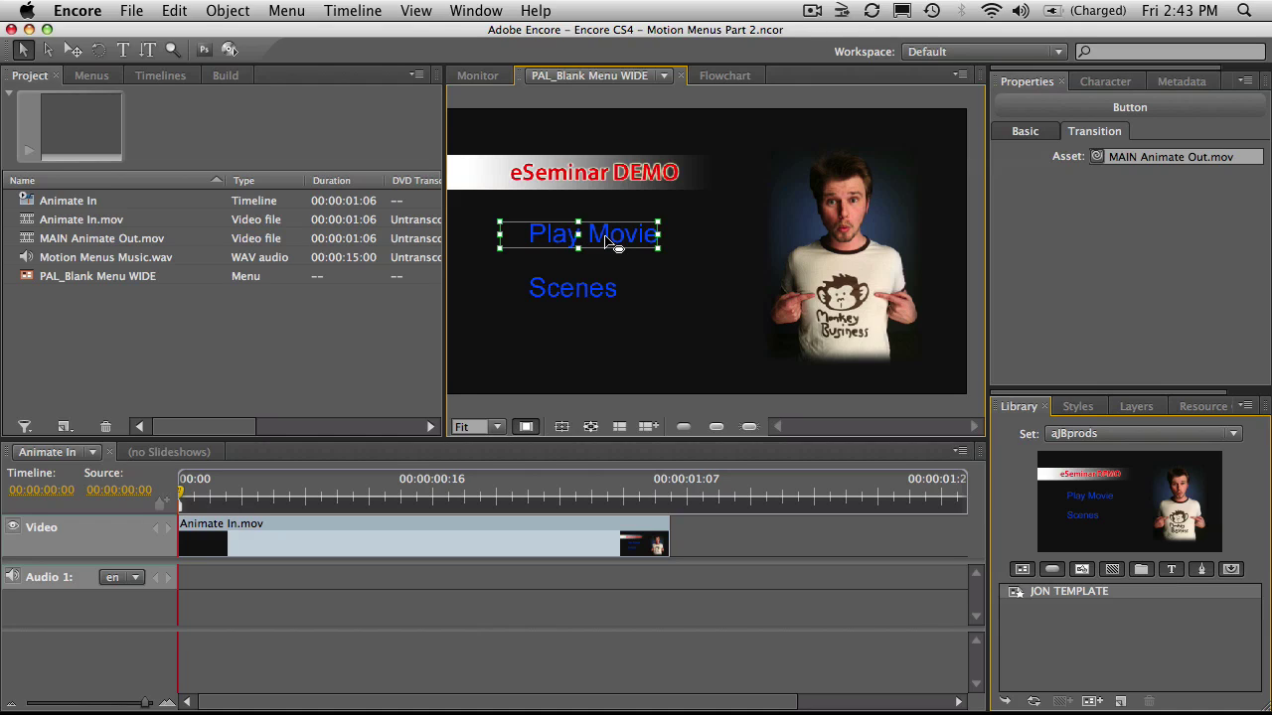
Import Universal Counter Leader.mov into the project as an asset
{"action": "left_click", "coordinate": [1025, 131]}
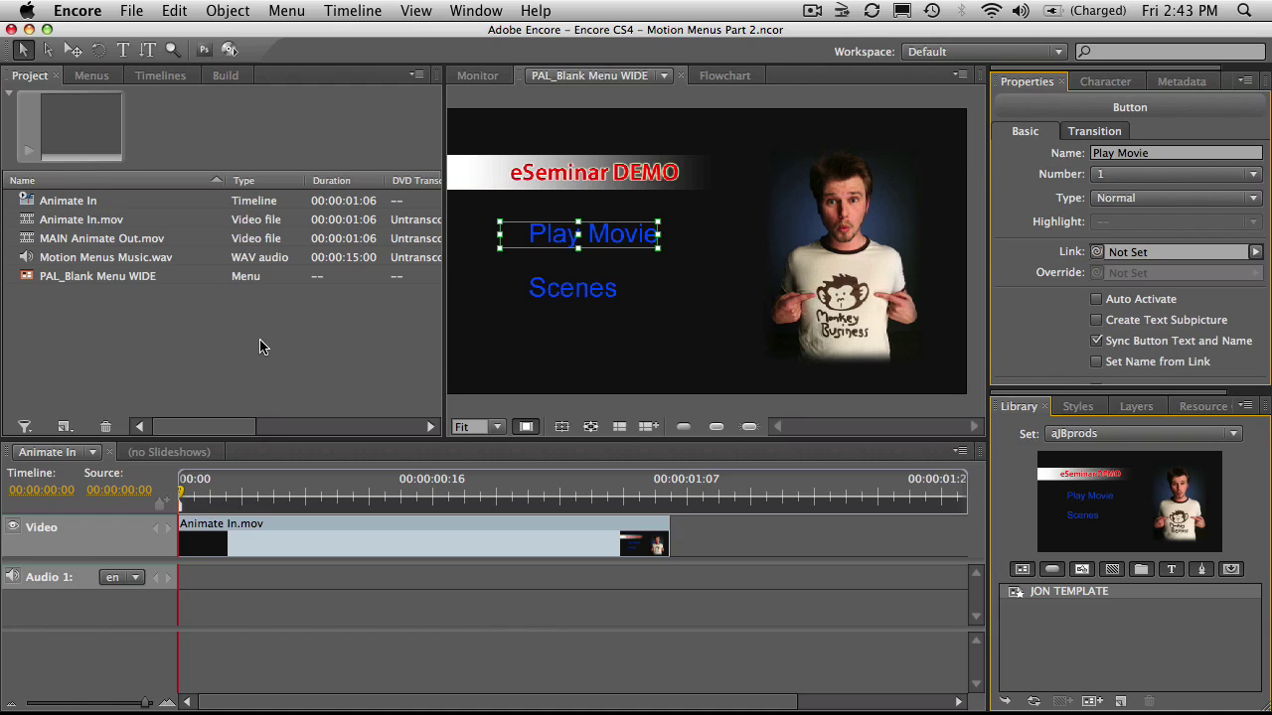
{"action": "right_click", "coordinate": [169, 339]}
{"action": "mouse_move", "coordinate": [204, 339]}
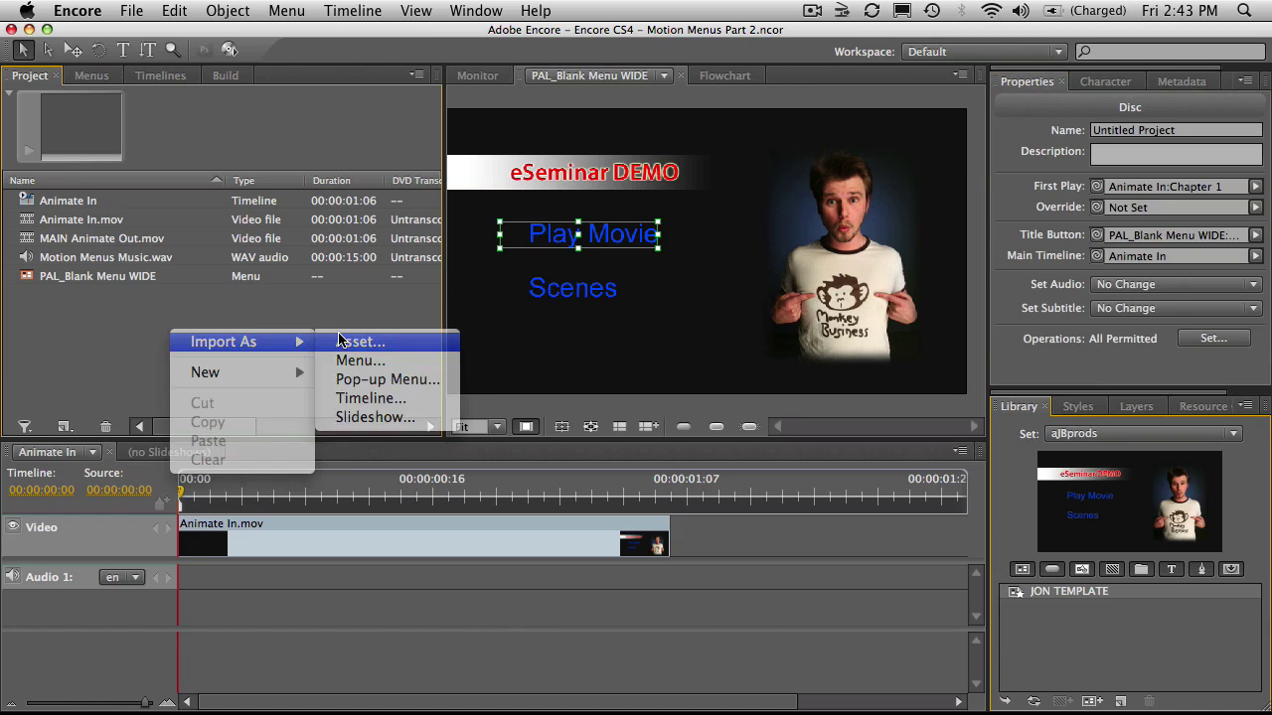
{"action": "left_click", "coordinate": [333, 340]}
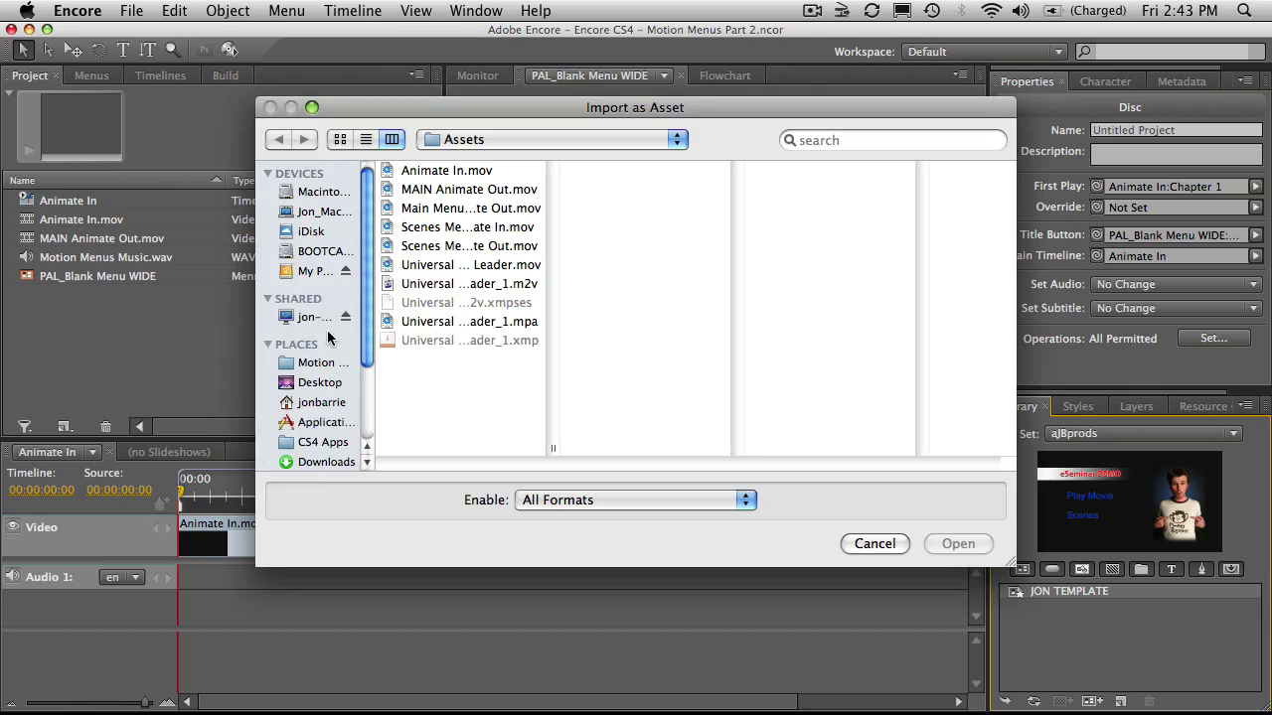
{"action": "left_click", "coordinate": [474, 267]}
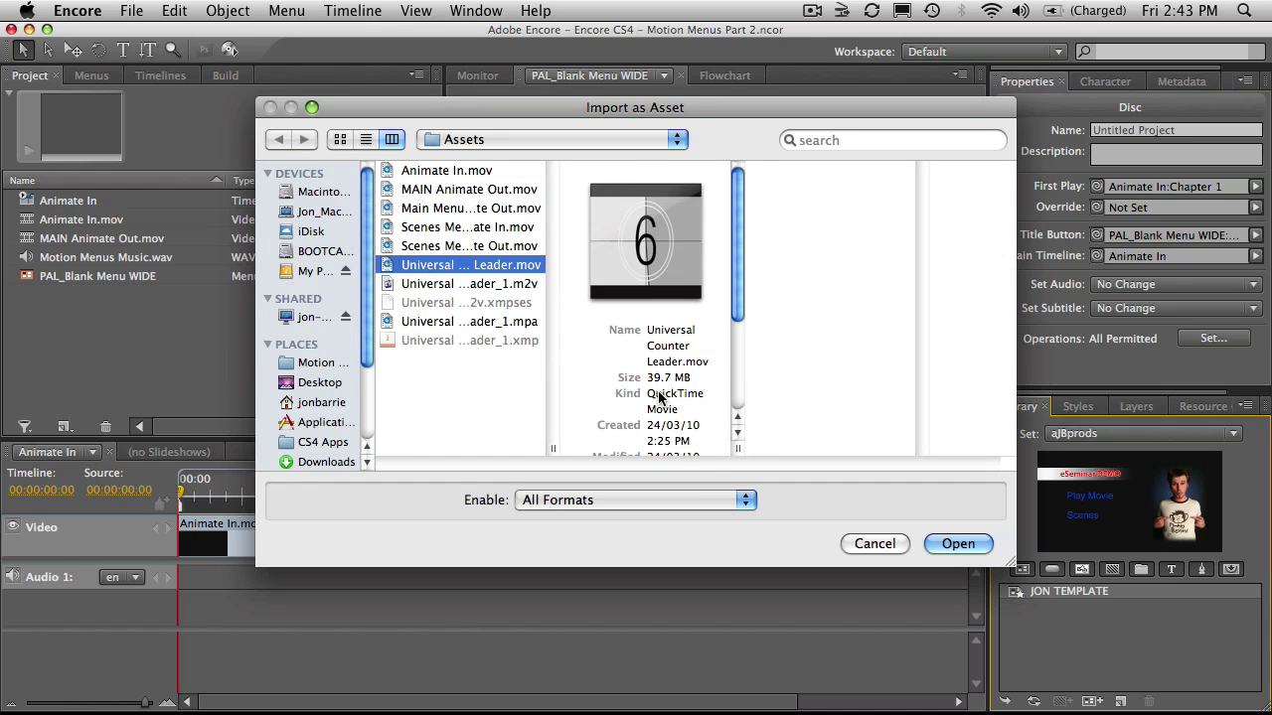
{"action": "left_click", "coordinate": [946, 544]}
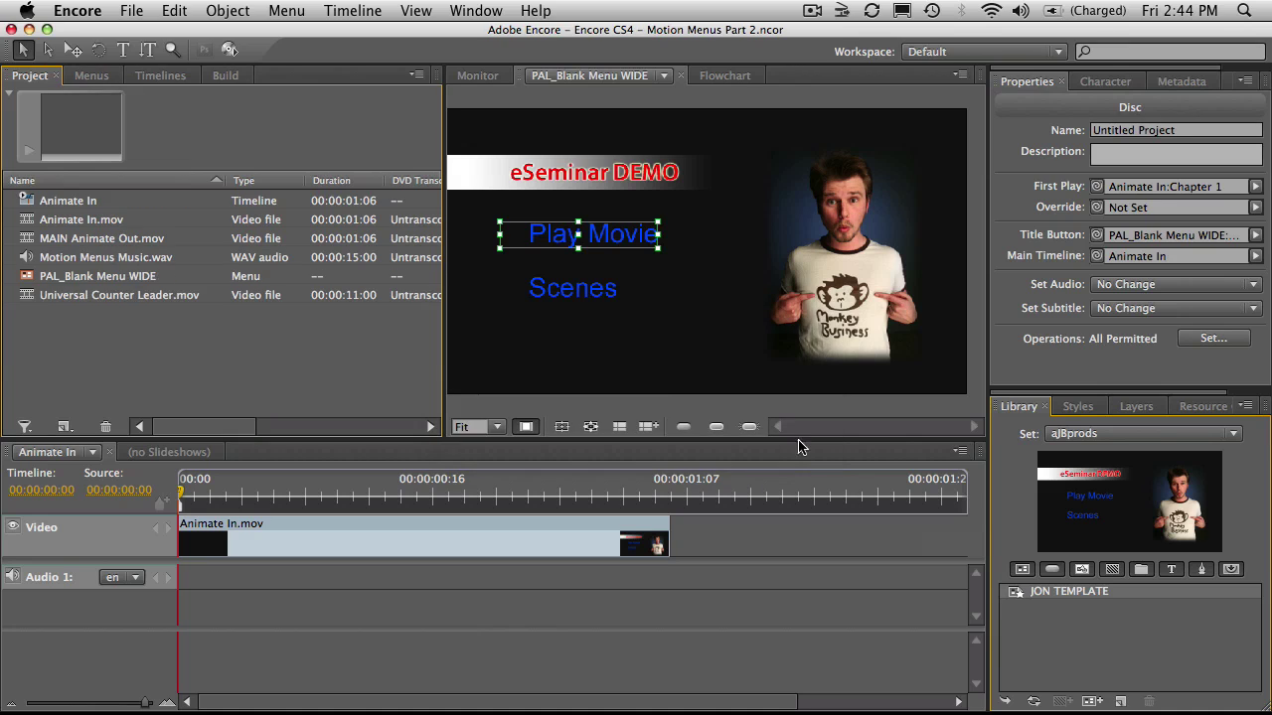
{"action": "left_click", "coordinate": [32, 296]}
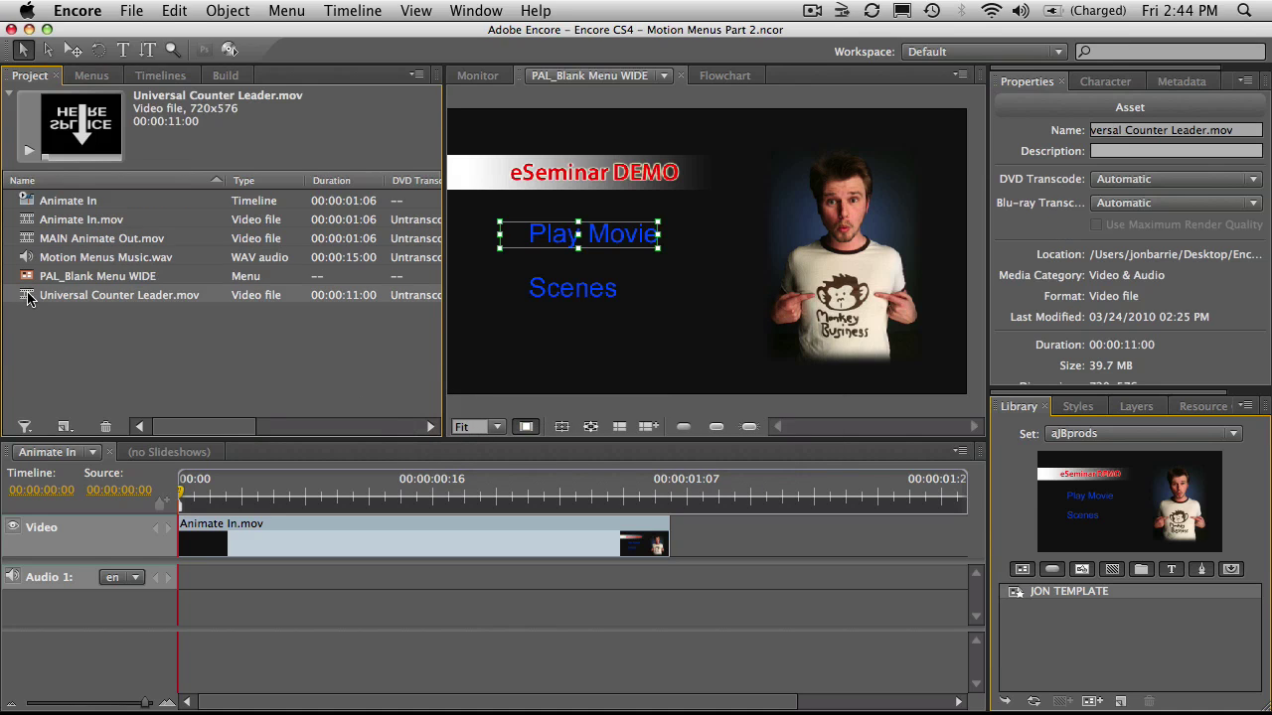
Create a Universal Counter Leader timeline from the clip and scrub through it
{"action": "left_click", "coordinate": [63, 427]}
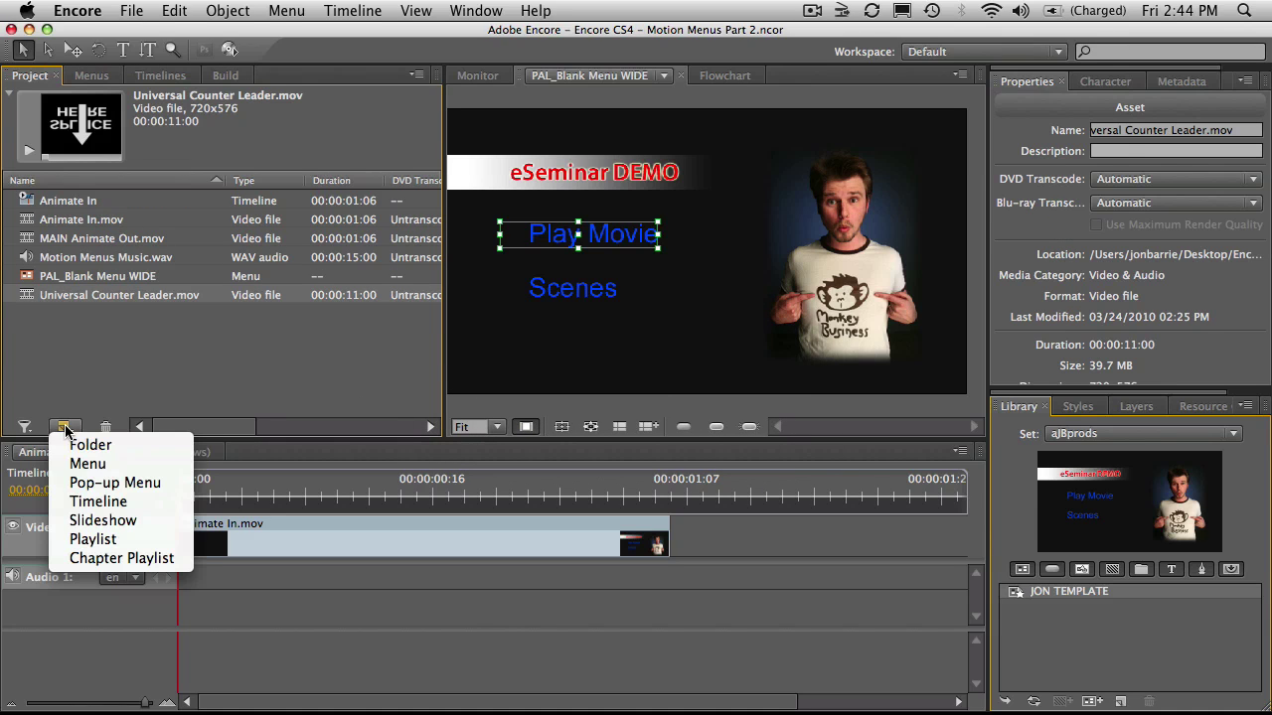
{"action": "left_click", "coordinate": [89, 501]}
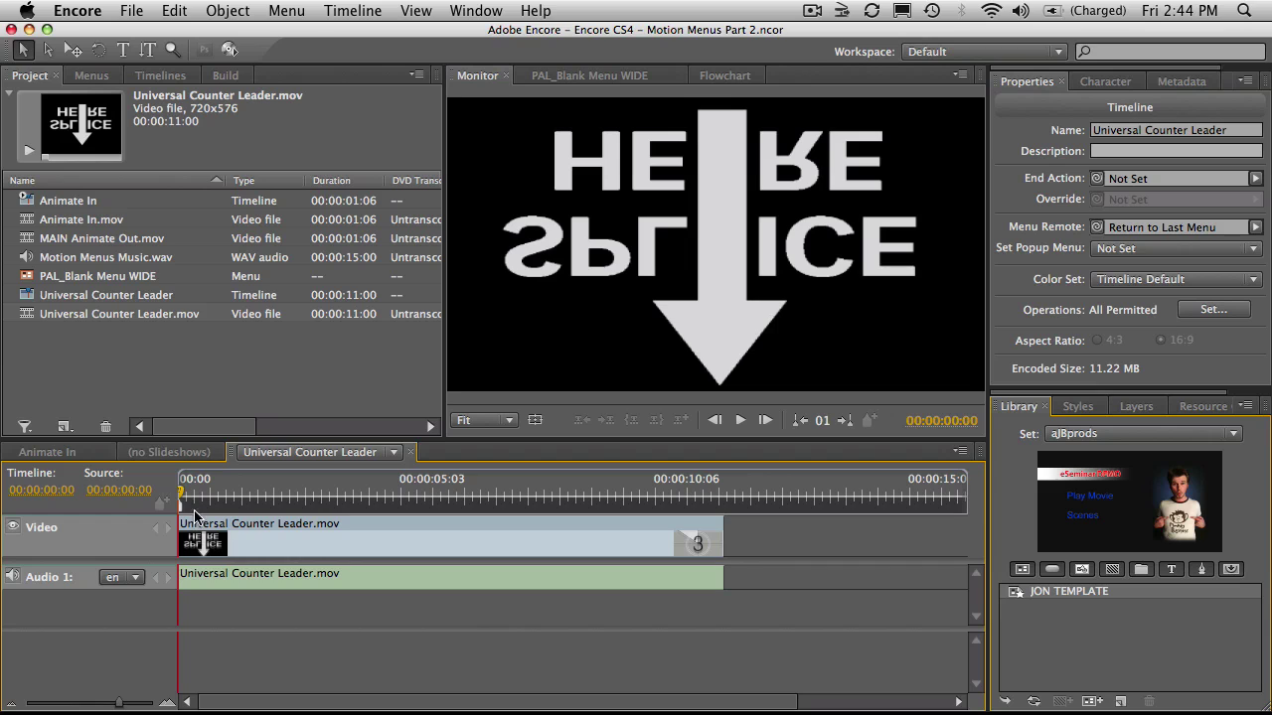
{"action": "left_click_drag", "start_coordinate": [185, 495], "coordinate": [151, 502]}
{"action": "left_click", "coordinate": [298, 393]}
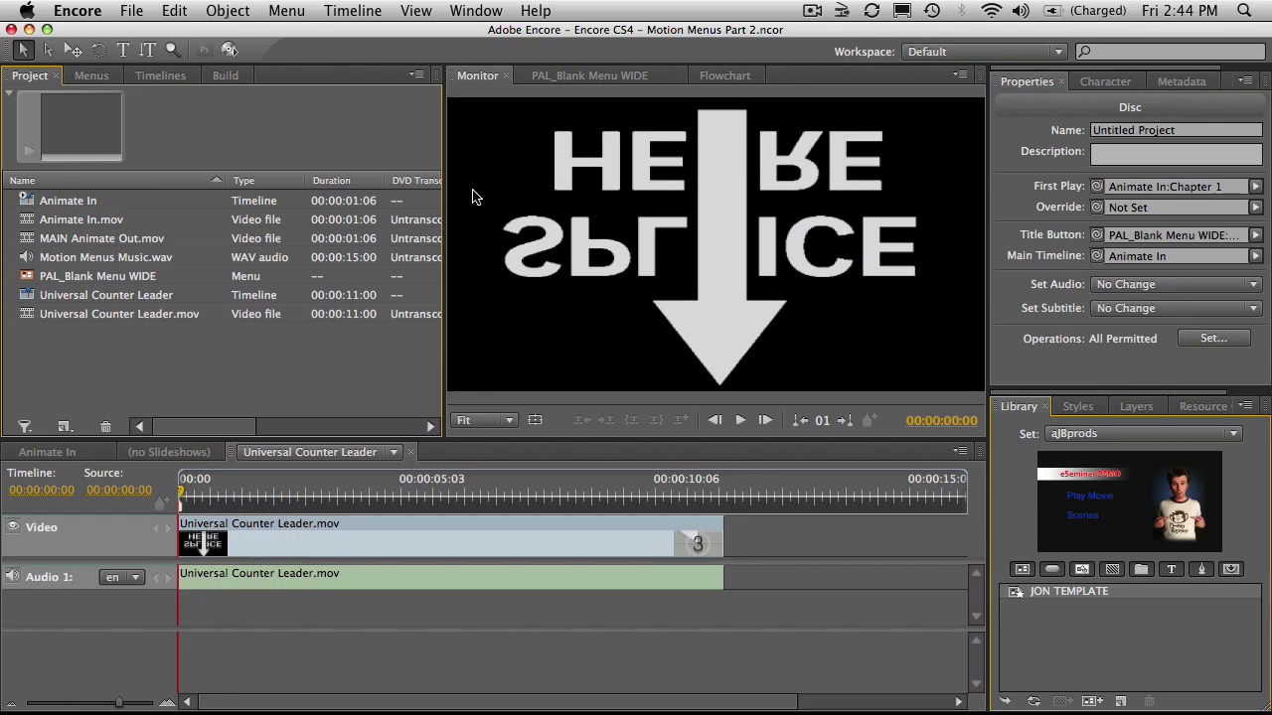
{"action": "left_click", "coordinate": [544, 79]}
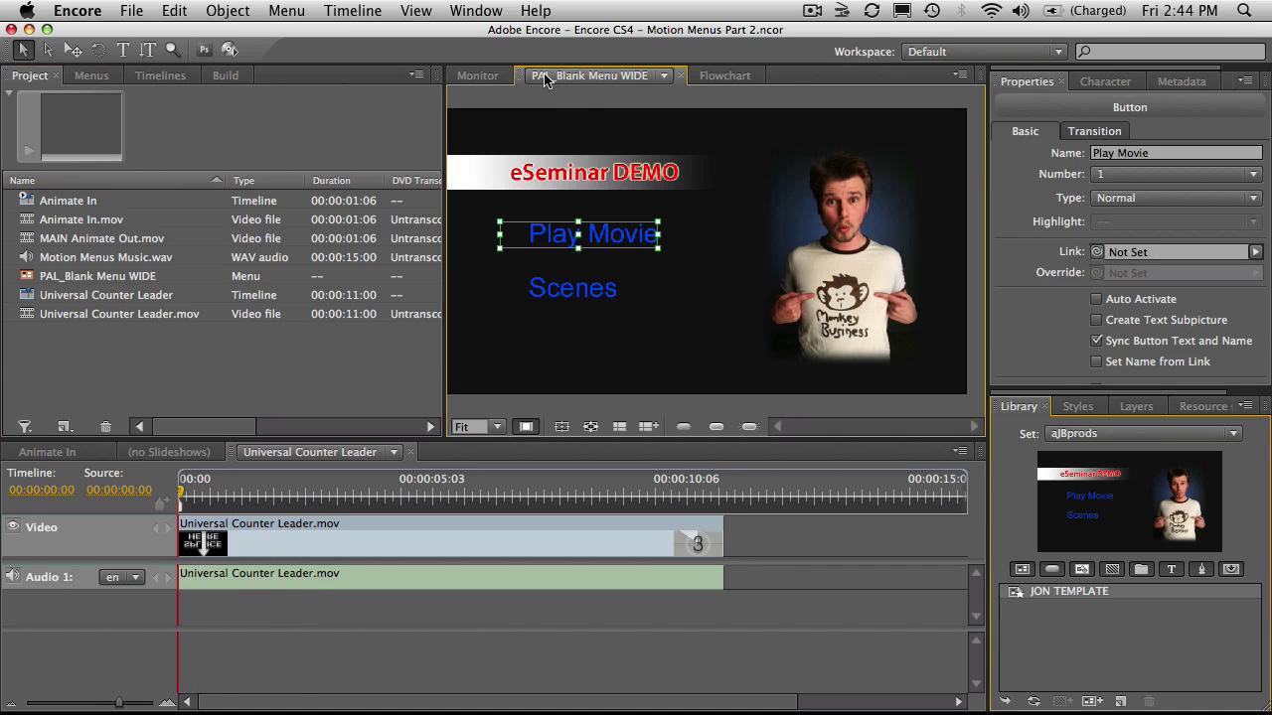
Link the Play Movie button to the Universal Counter Leader timeline by dragging it onto the button
{"action": "left_click", "coordinate": [653, 110]}
{"action": "left_click", "coordinate": [636, 228]}
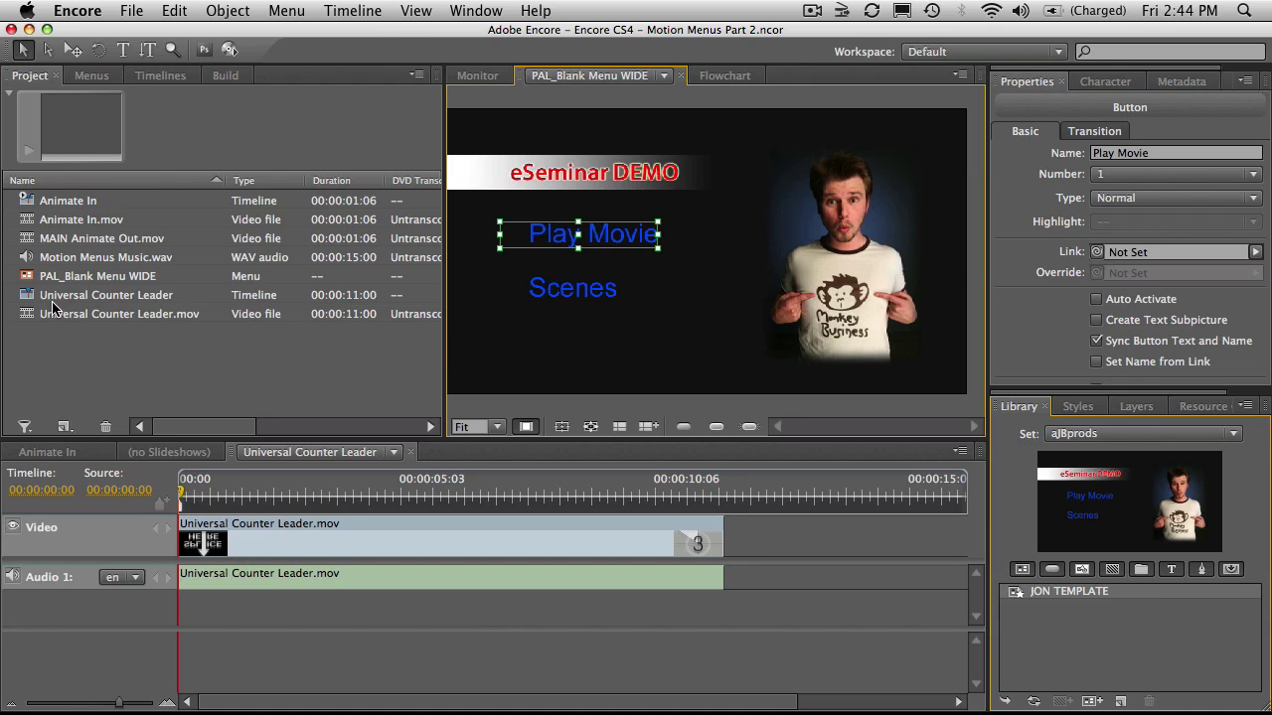
{"action": "left_click_drag", "start_coordinate": [30, 298], "coordinate": [559, 246]}
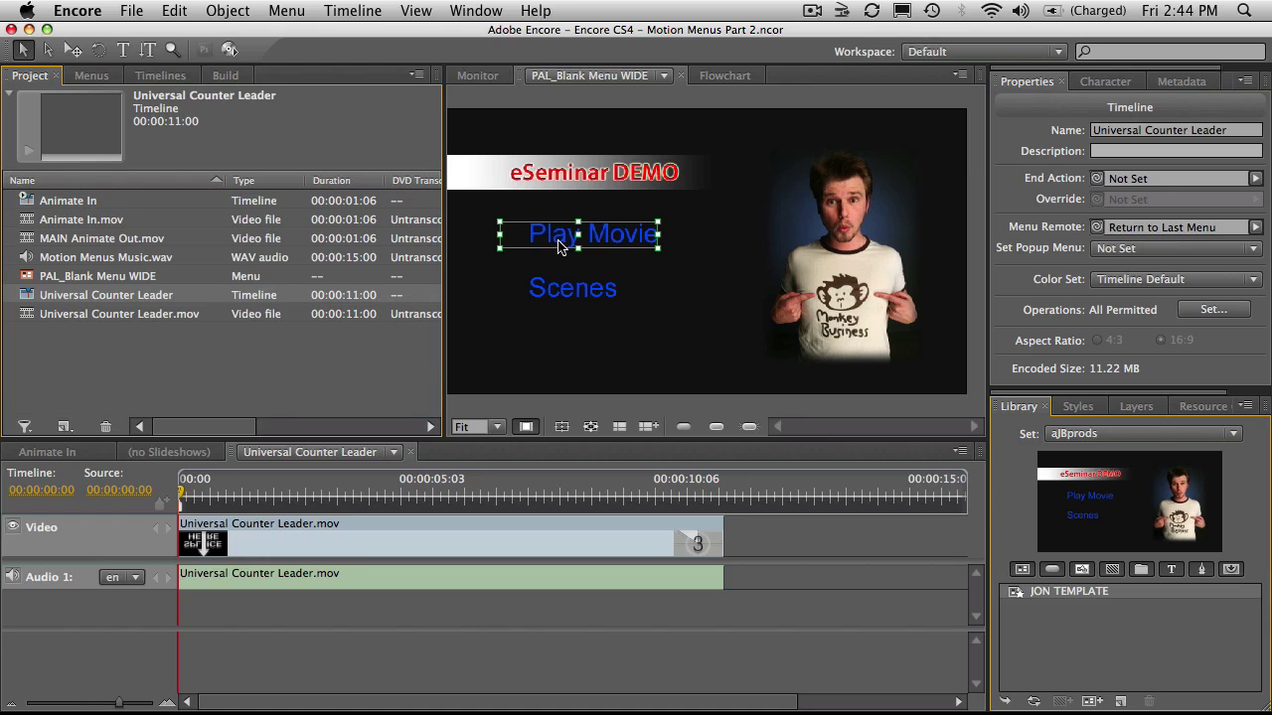
{"action": "left_click", "coordinate": [571, 298]}
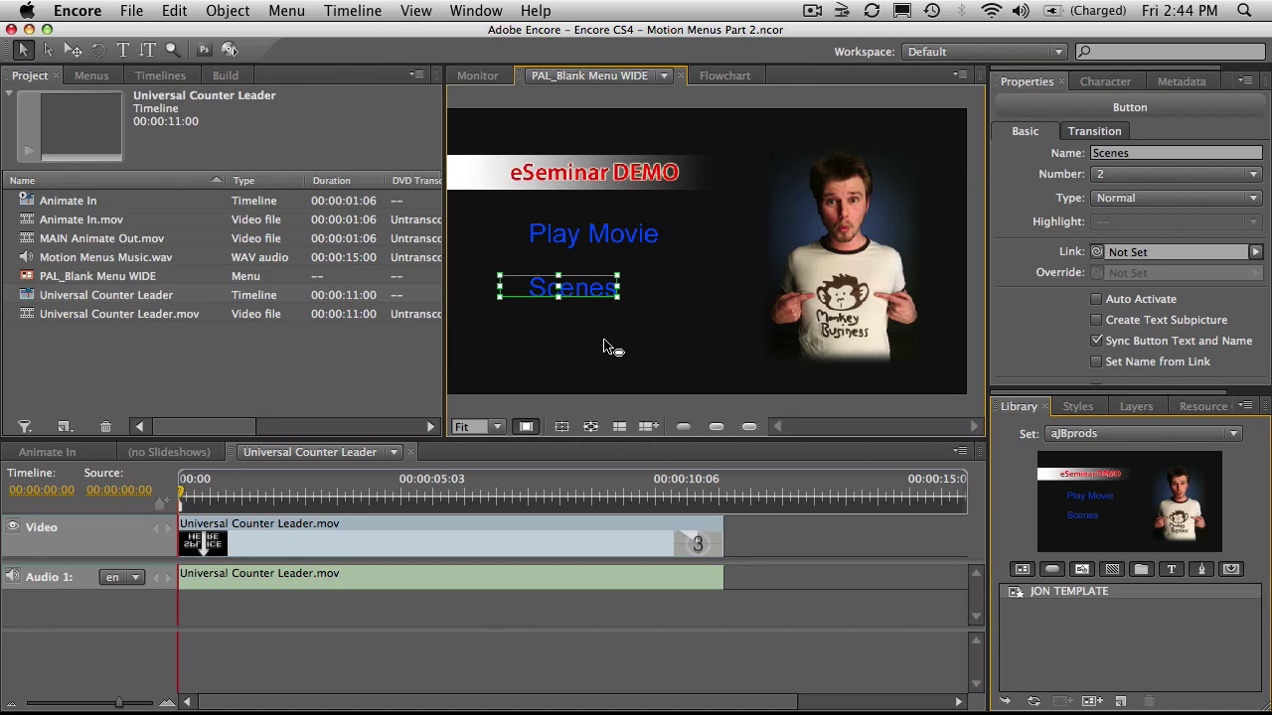
Preview the menu from here, highlight Scenes, and activate a button to watch the animate-out transition
{"action": "right_click", "coordinate": [553, 121]}
{"action": "mouse_move", "coordinate": [653, 519]}
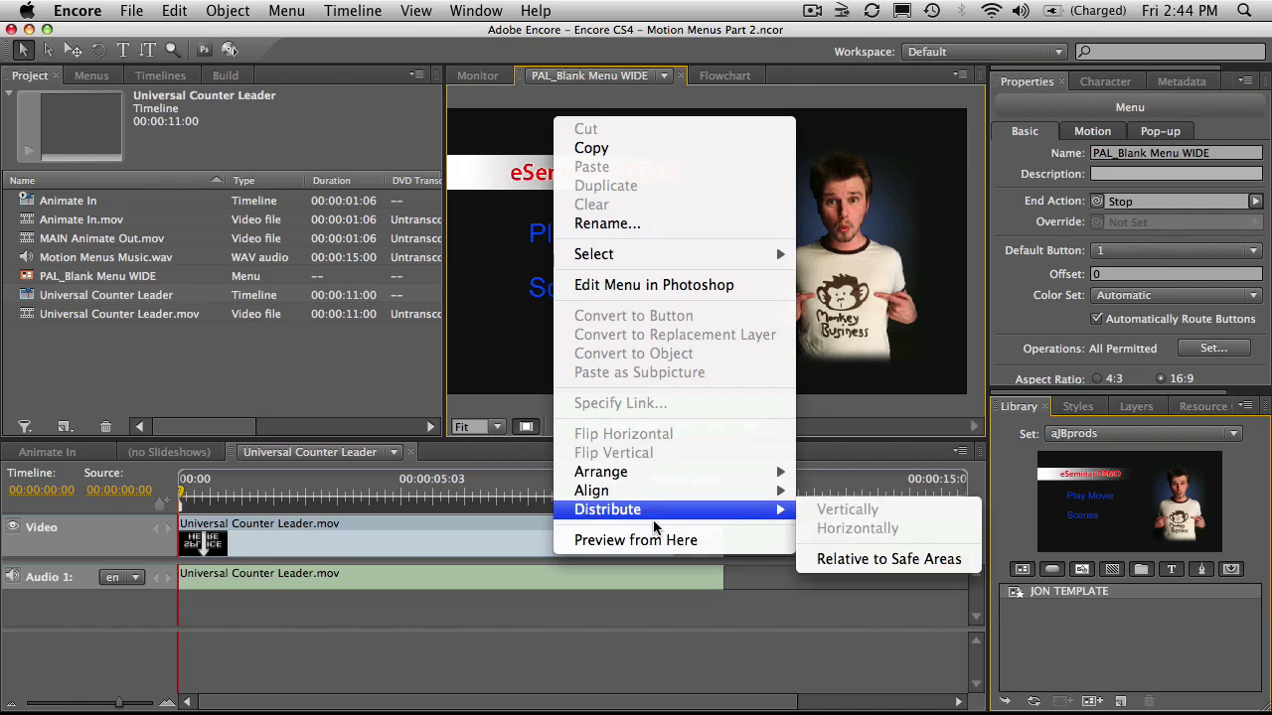
{"action": "left_click", "coordinate": [655, 540]}
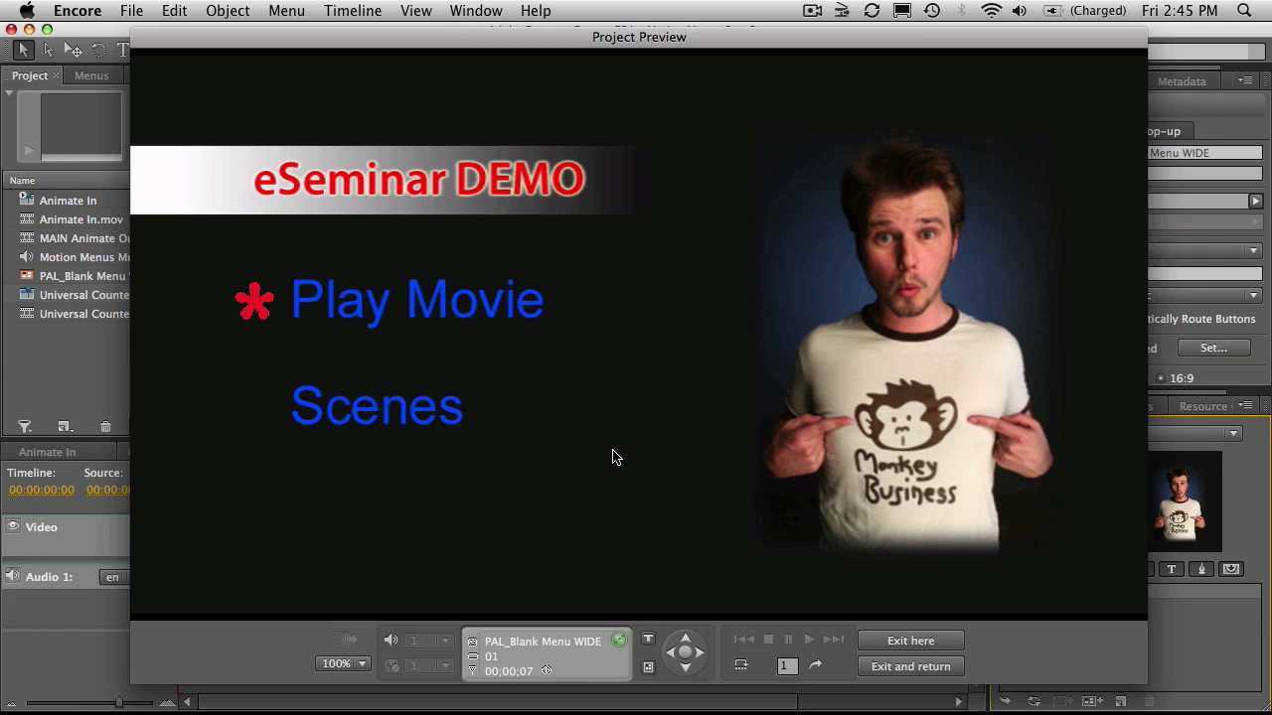
{"action": "key", "text": "Down"}
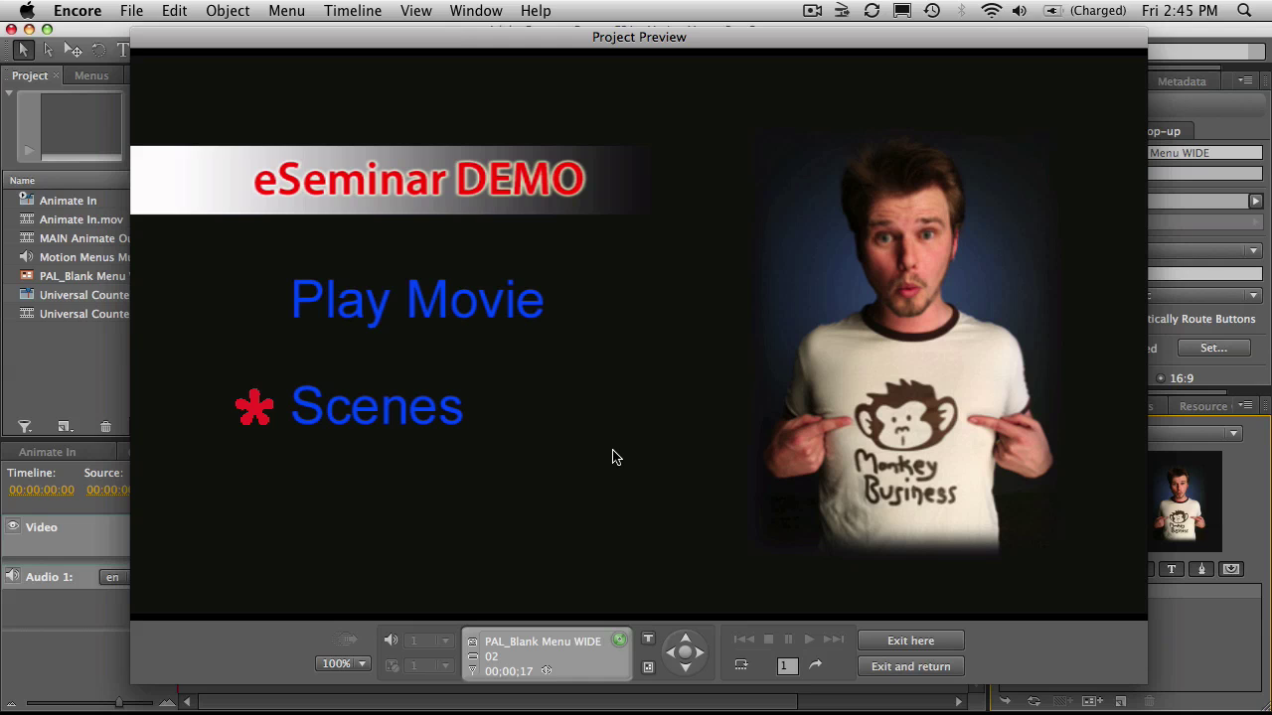
{"action": "left_click", "coordinate": [343, 302]}
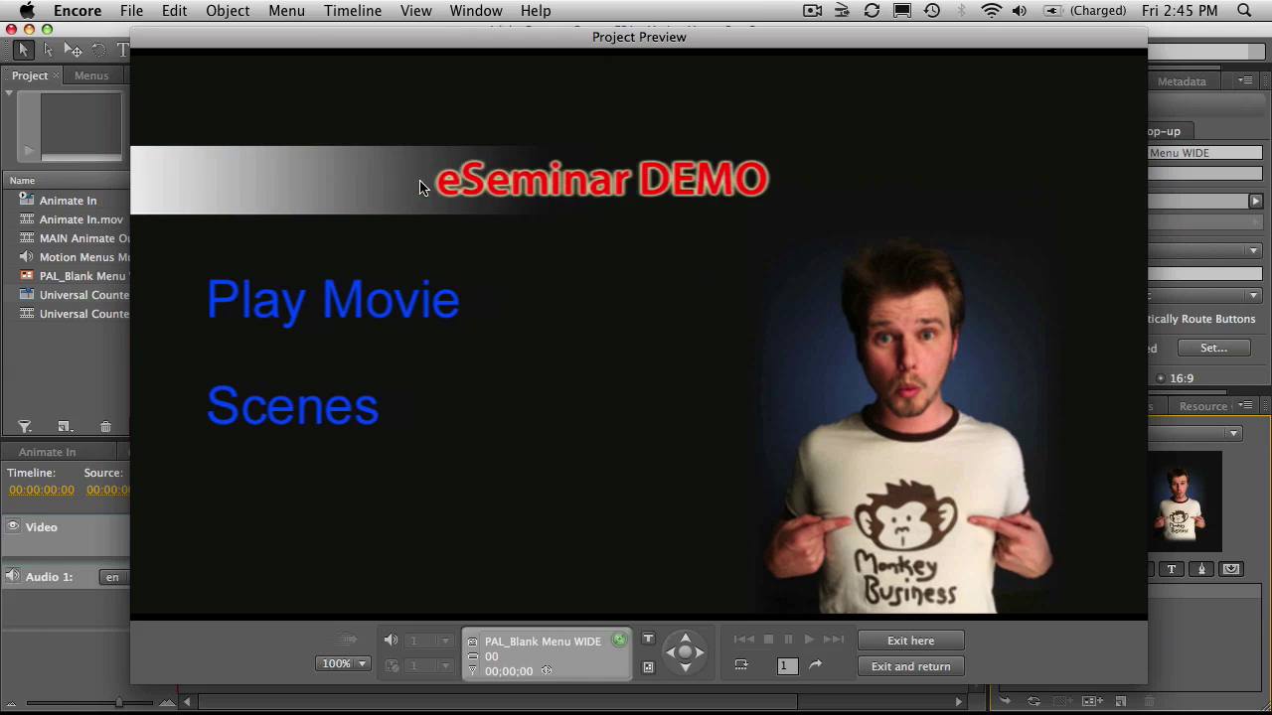